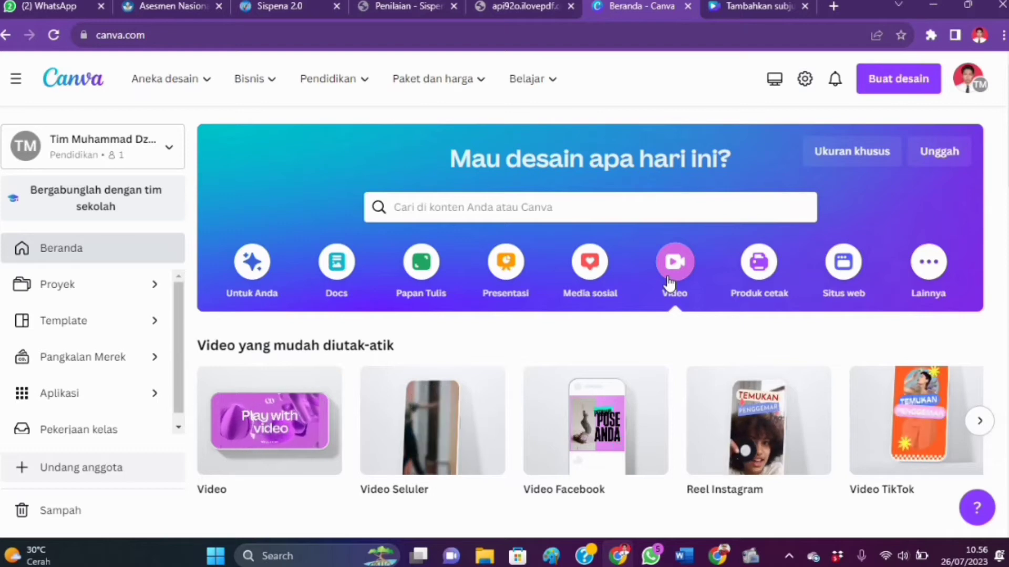
In the blank video design, add a subheading that reads "Tambahkan subjudul Tambahkan subjudul"
mouse_move(248, 450)
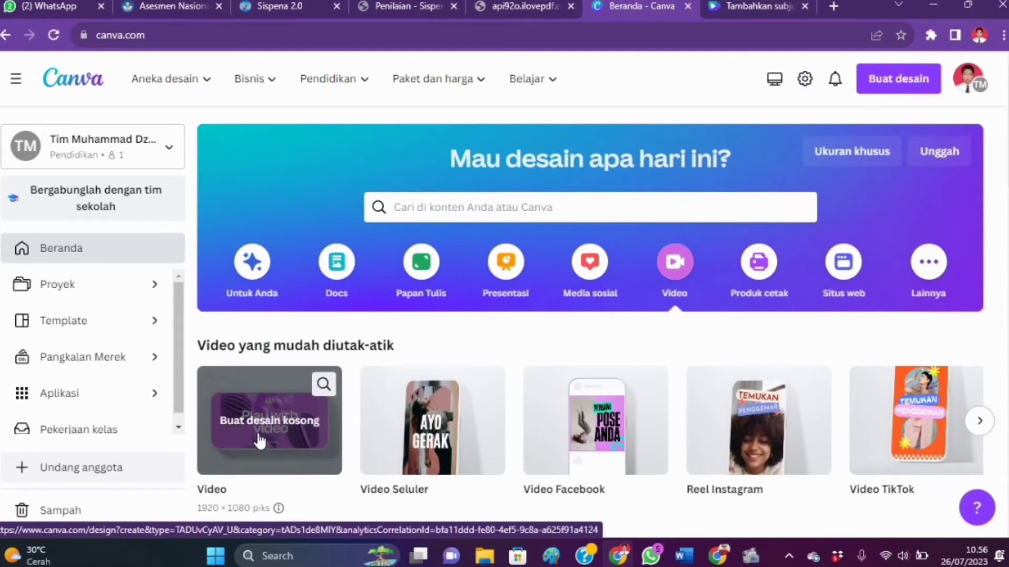
click(757, 4)
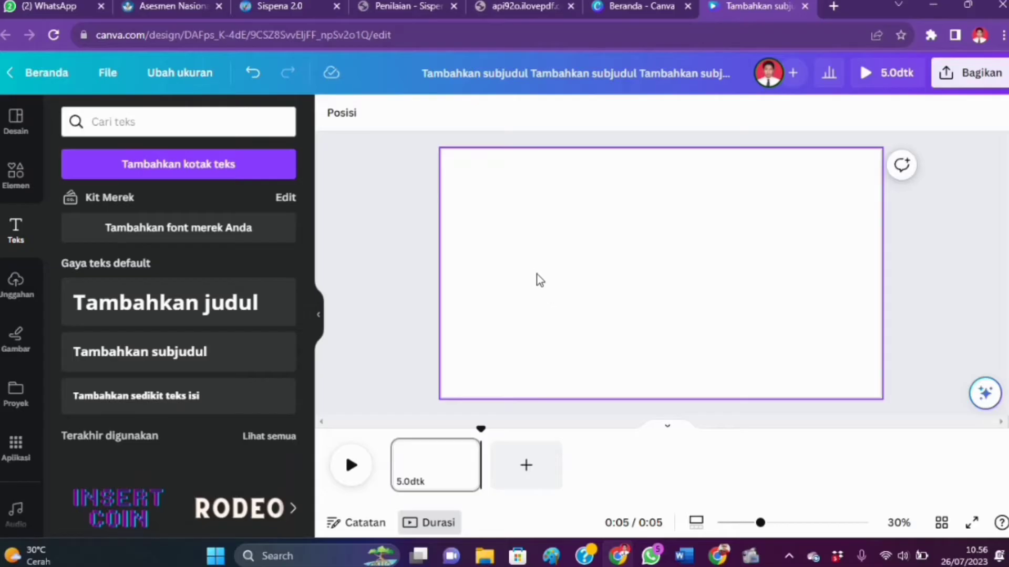
click(179, 354)
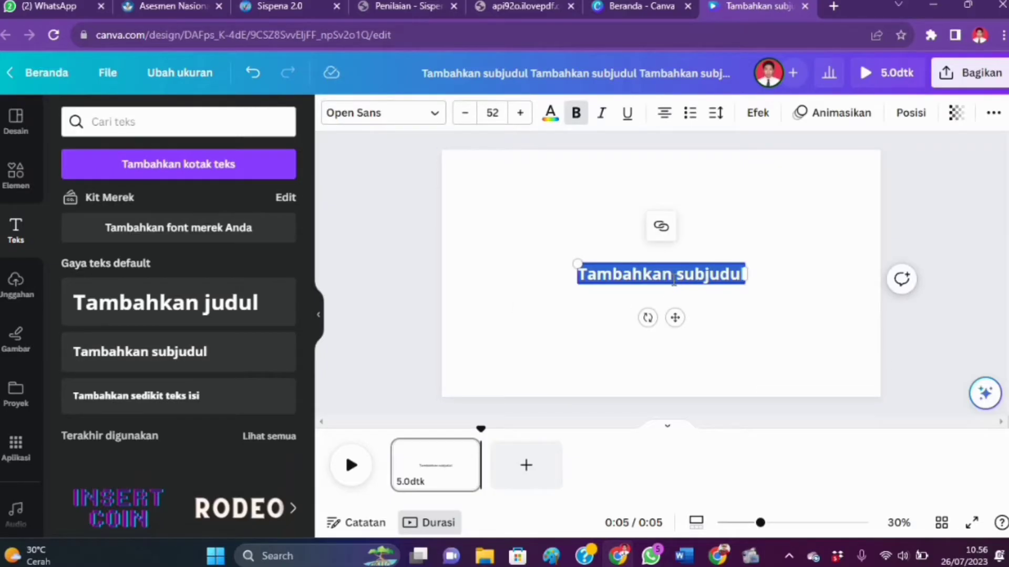
right_click(673, 284)
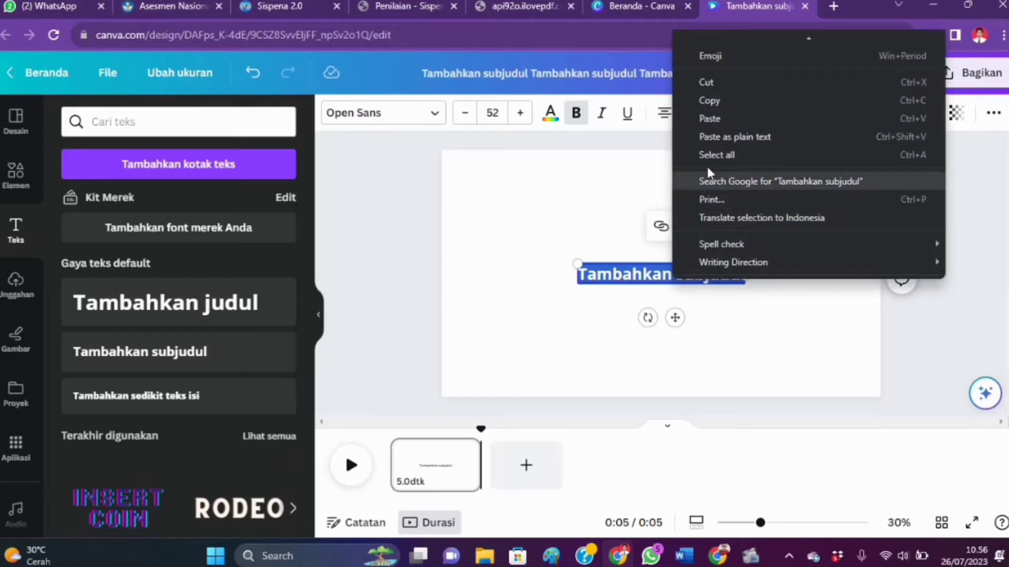
click(715, 114)
click(591, 269)
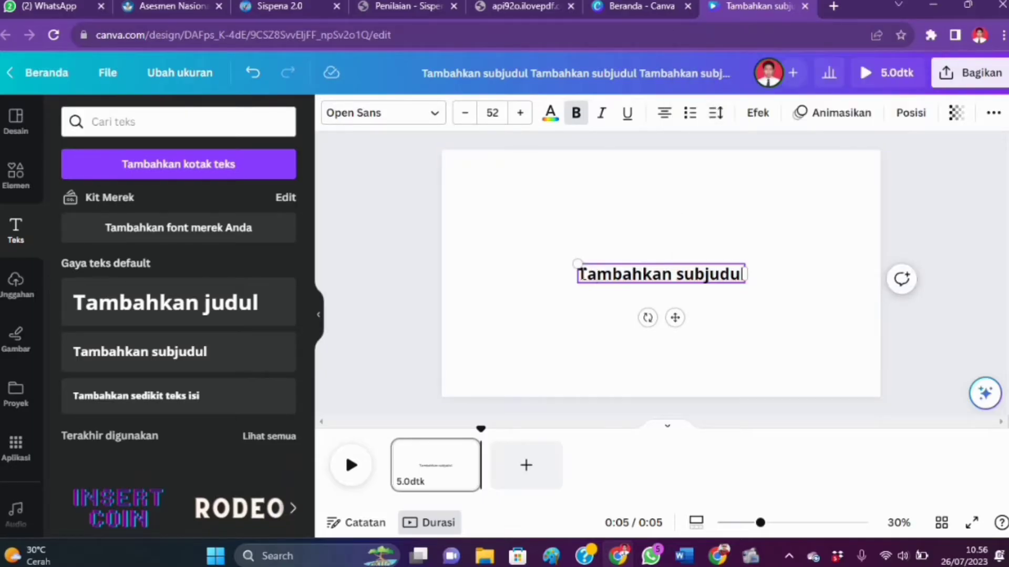
key(ctrl+v)
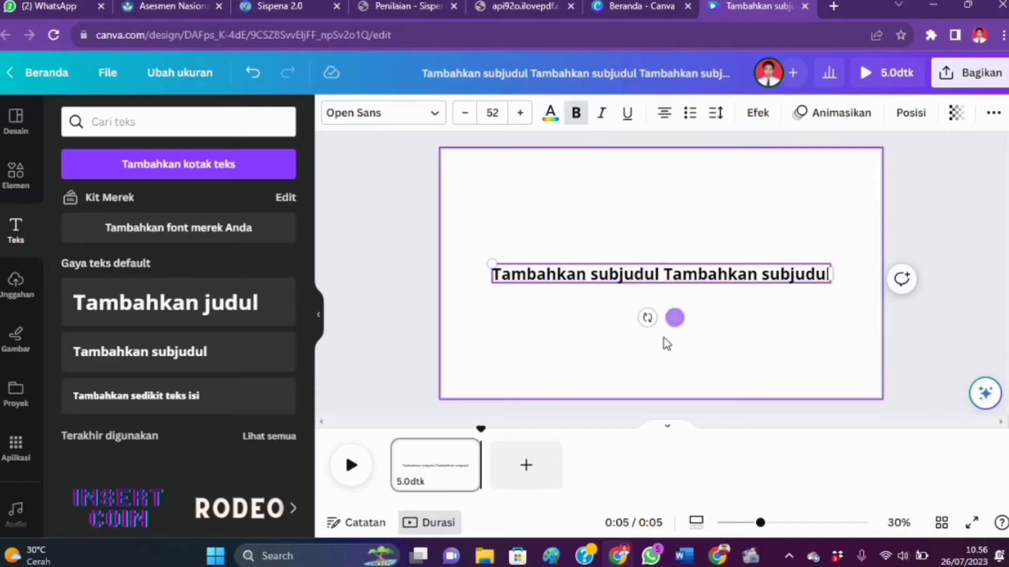
Move the subheading to the upper part of the page and duplicate it twice, stacking three evenly spaced lines
drag(674, 317, 663, 258)
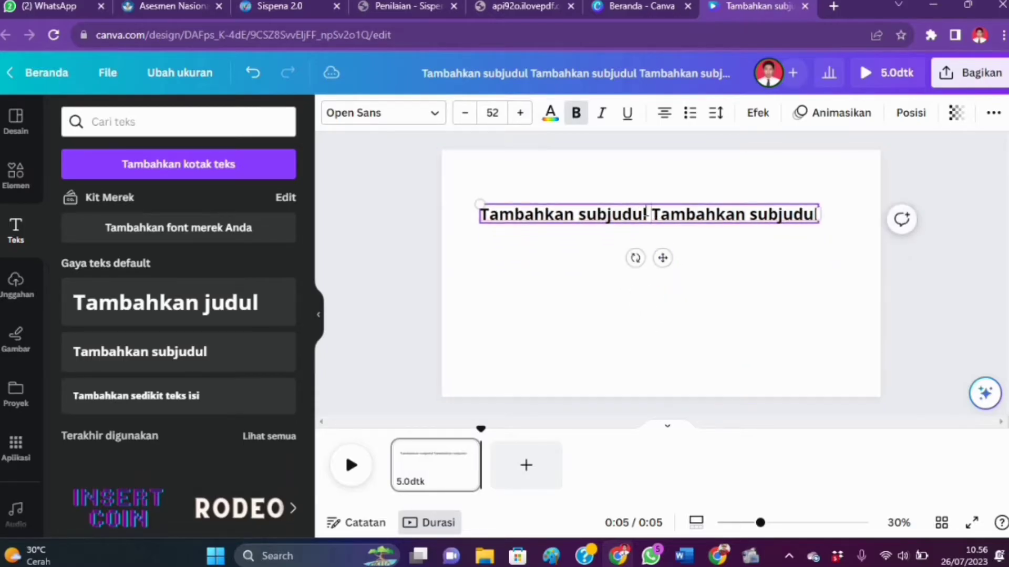
click(690, 301)
click(677, 219)
click(626, 171)
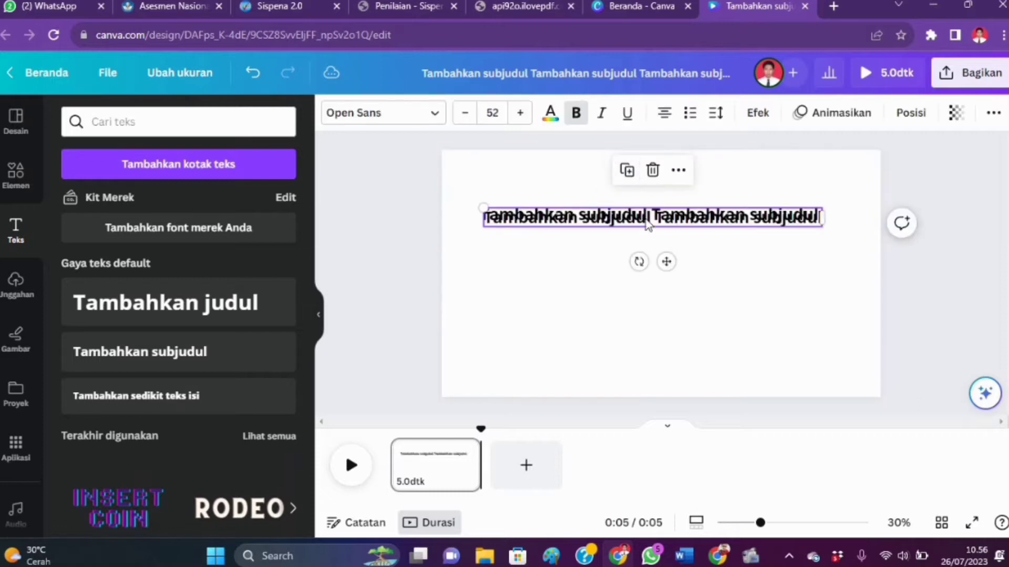
drag(665, 261, 661, 296)
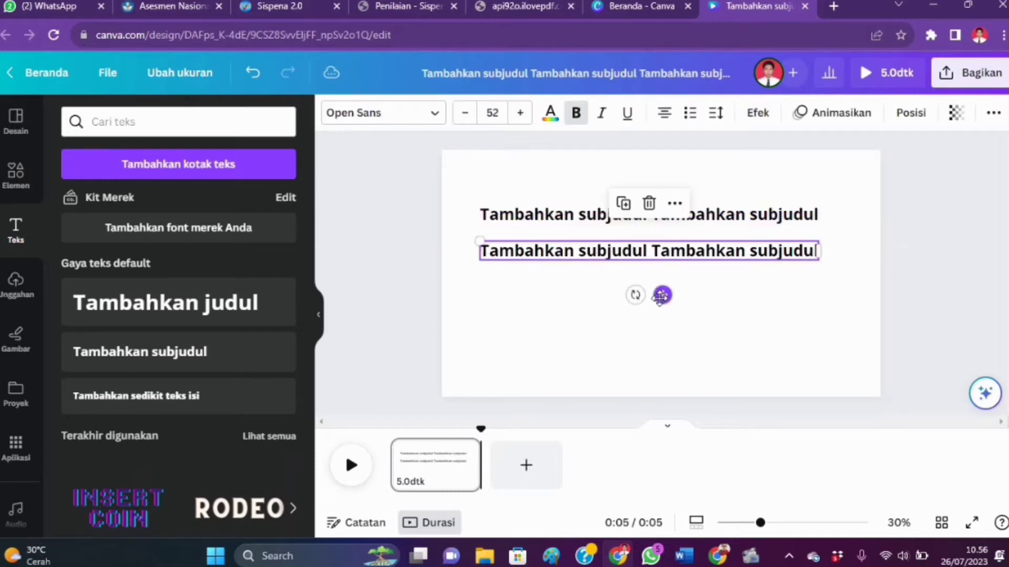
click(623, 204)
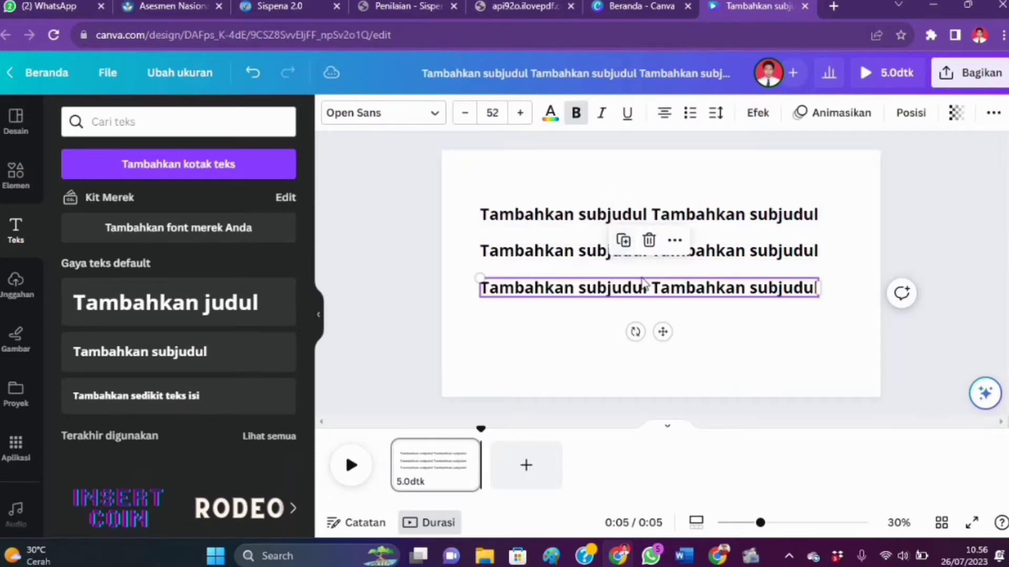
click(699, 360)
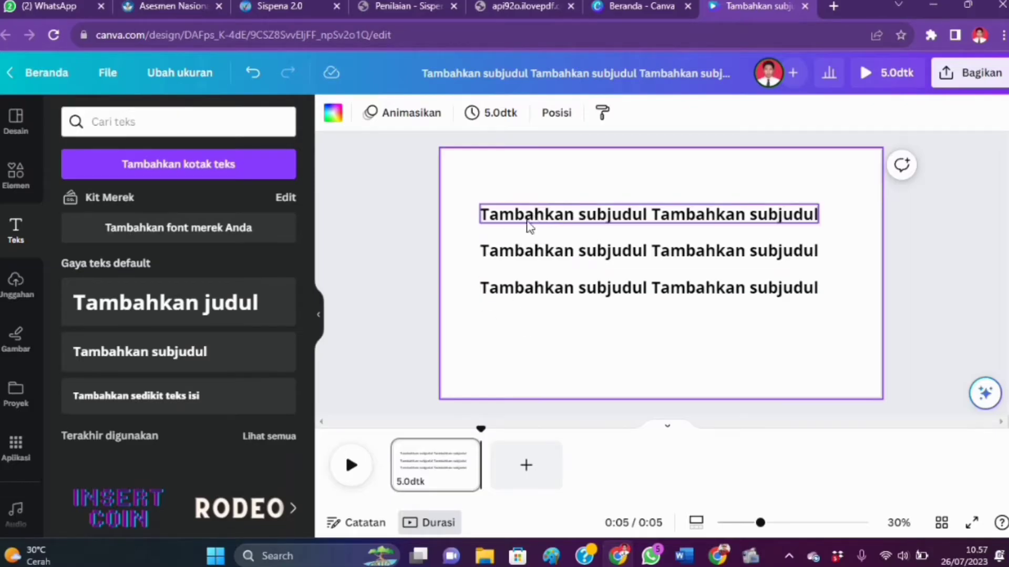
Move the playhead to the start of the timeline and set the page duration to 15 seconds
drag(482, 425, 392, 418)
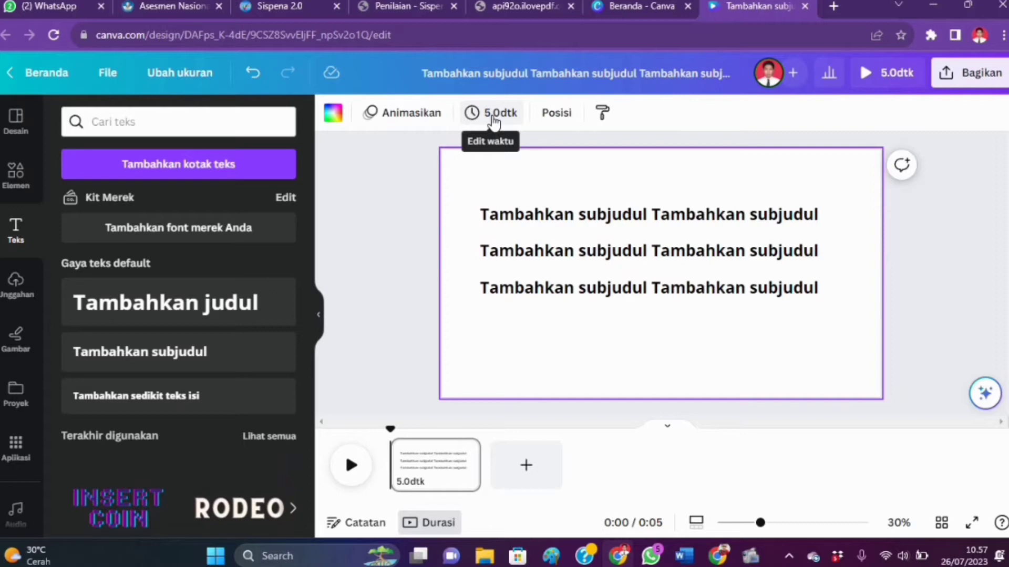
click(493, 119)
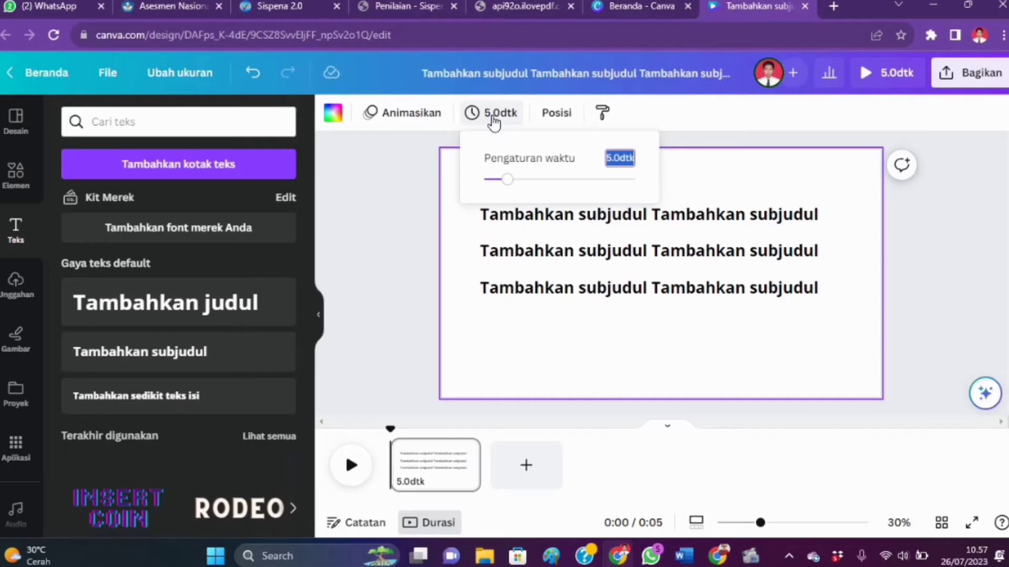
text(15)
key(Return)
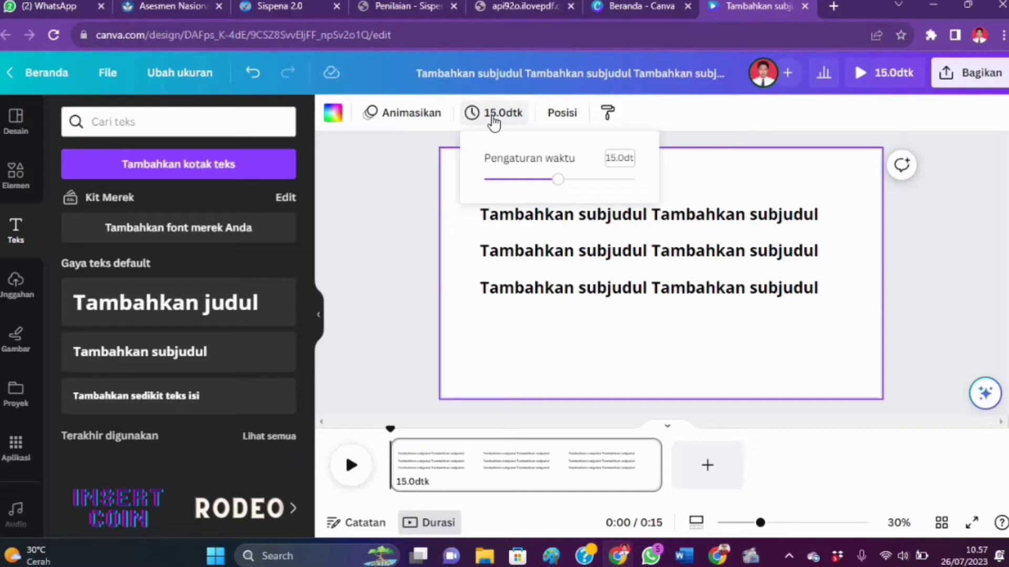
click(527, 344)
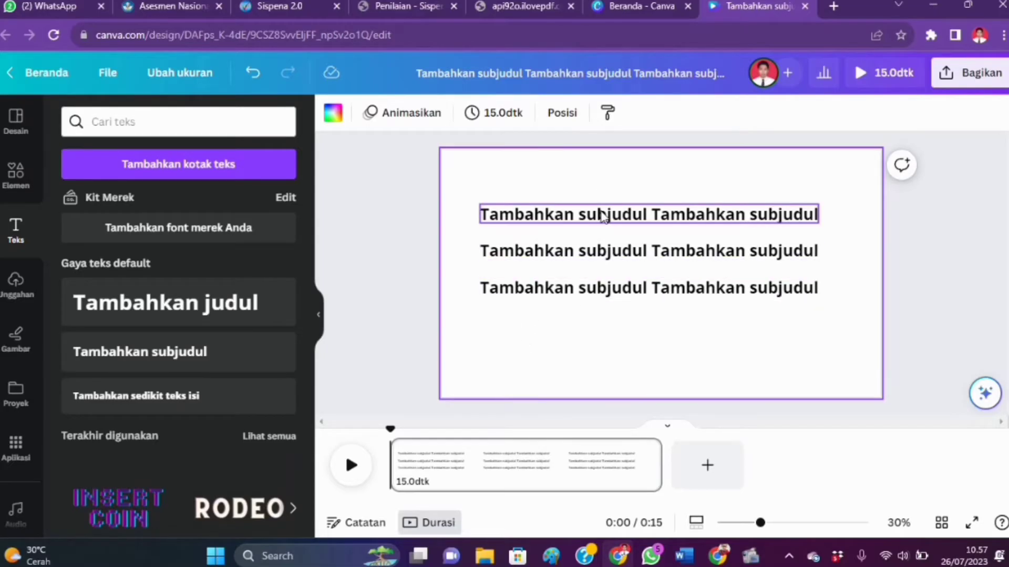
Apply the Mesin Tik text animation to the uppermost text line
click(603, 217)
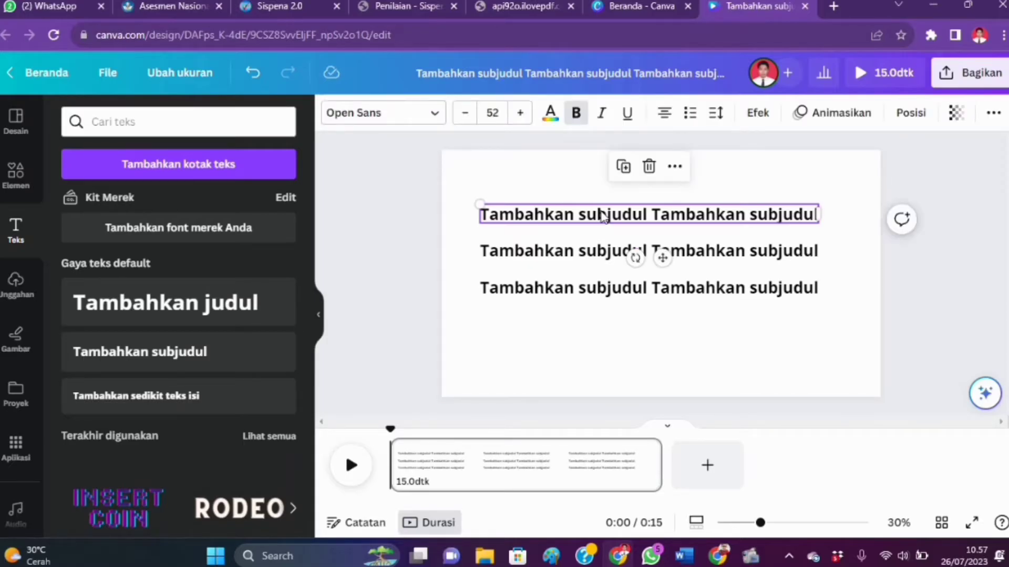
click(827, 113)
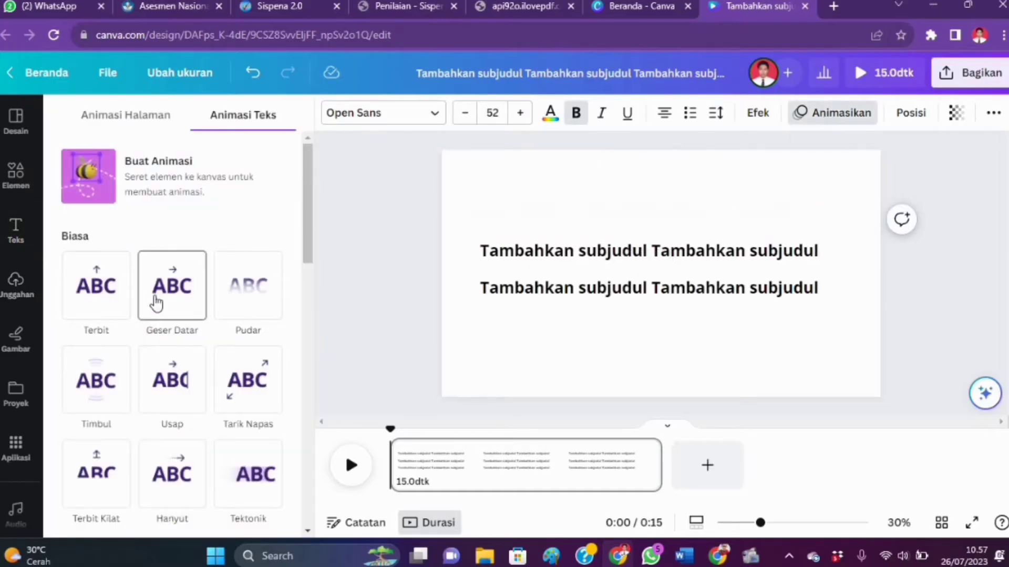
scroll(154, 298, down, 3)
scroll(155, 304, down, 3)
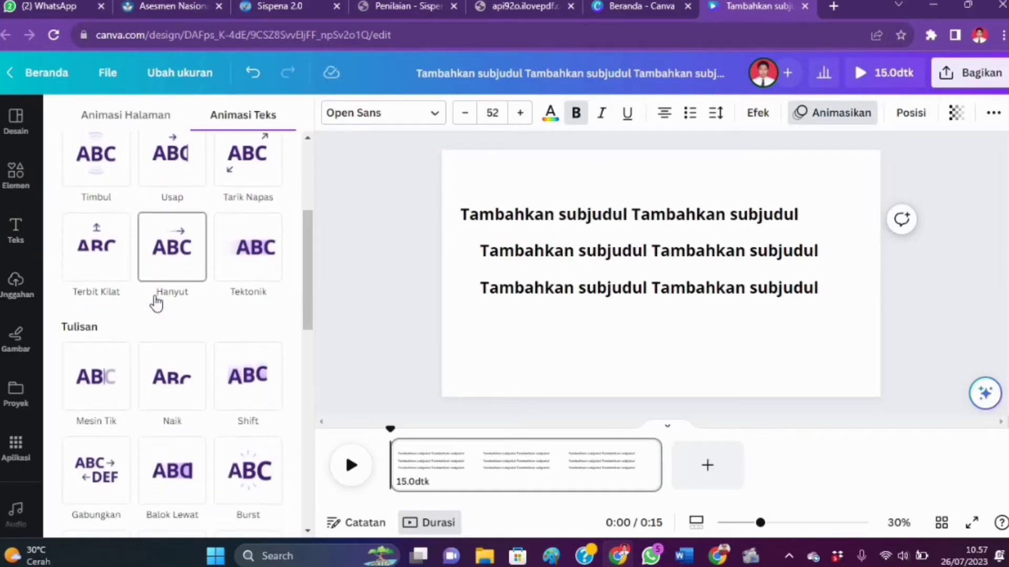
scroll(155, 304, down, 1)
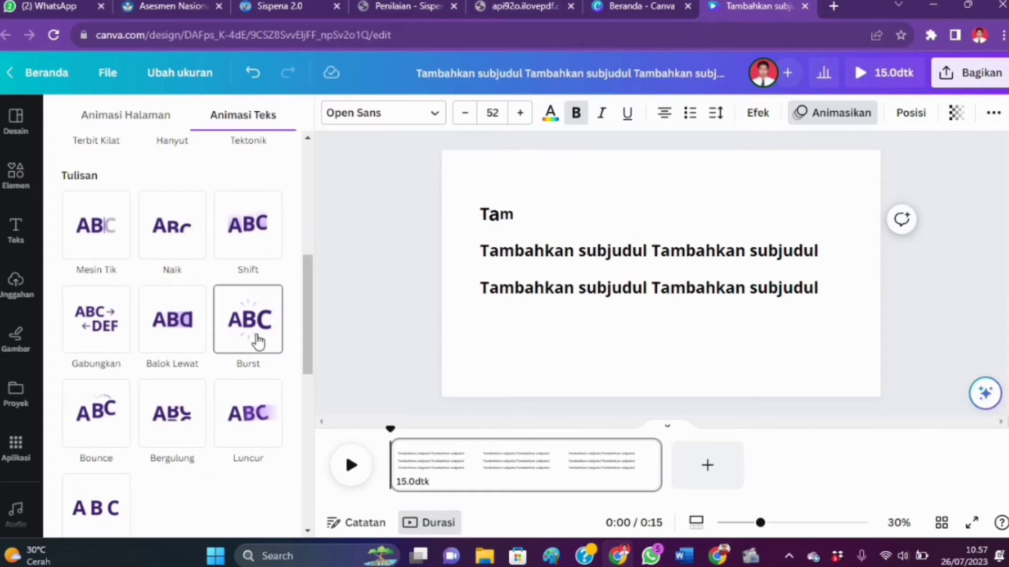
click(105, 230)
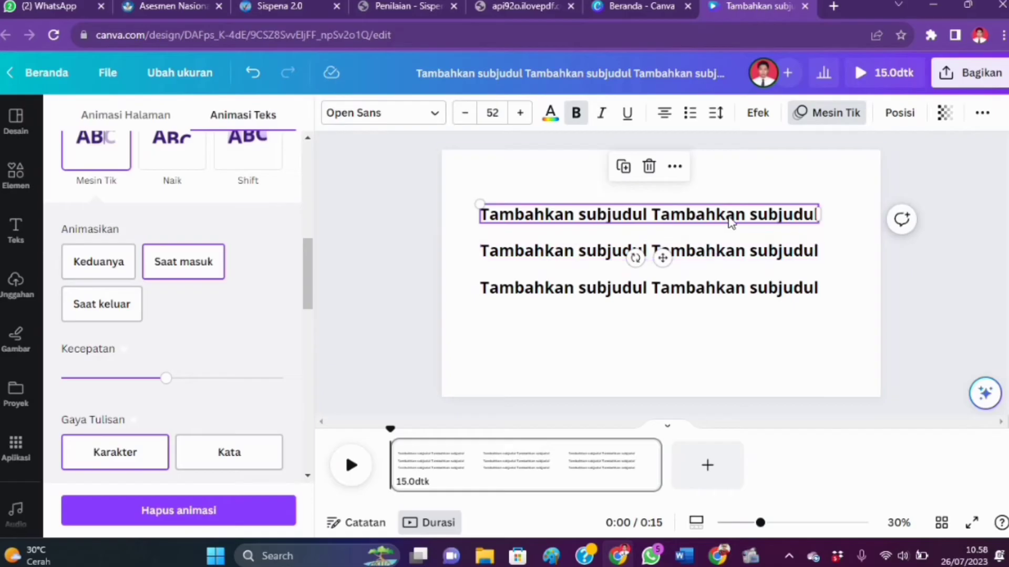
Show the element timing of the uppermost text line in the timeline
click(729, 219)
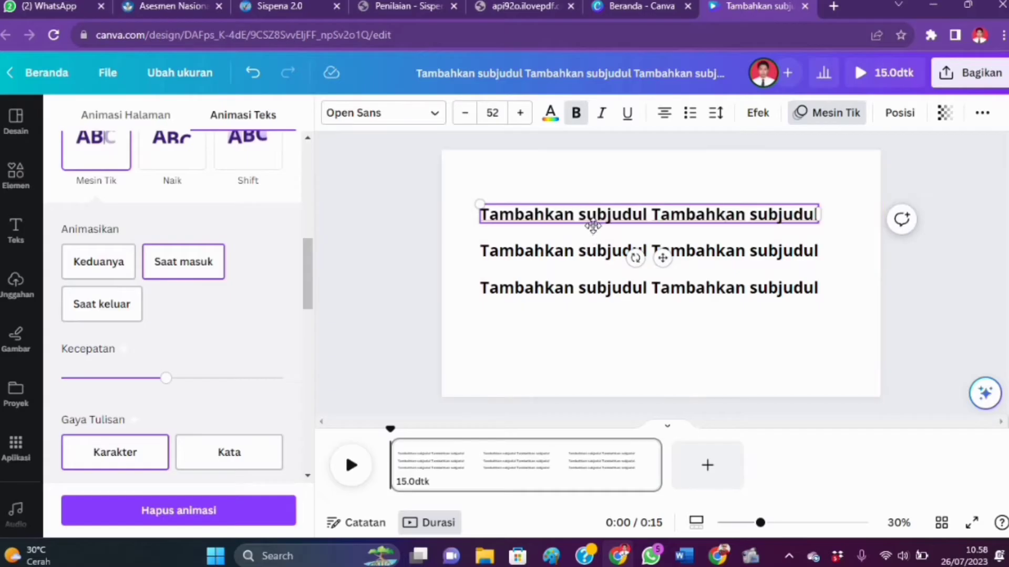
key(Escape)
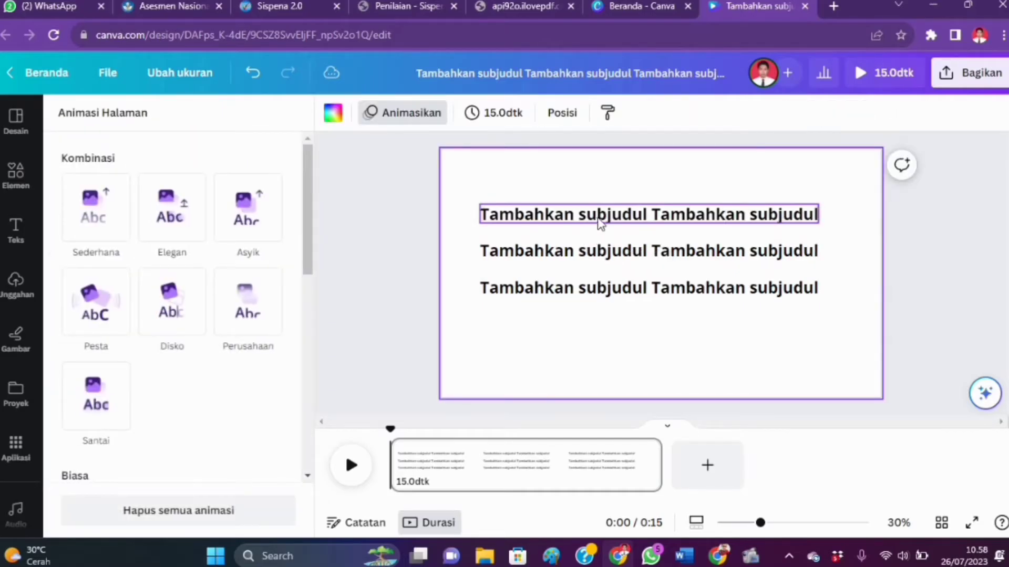
click(816, 225)
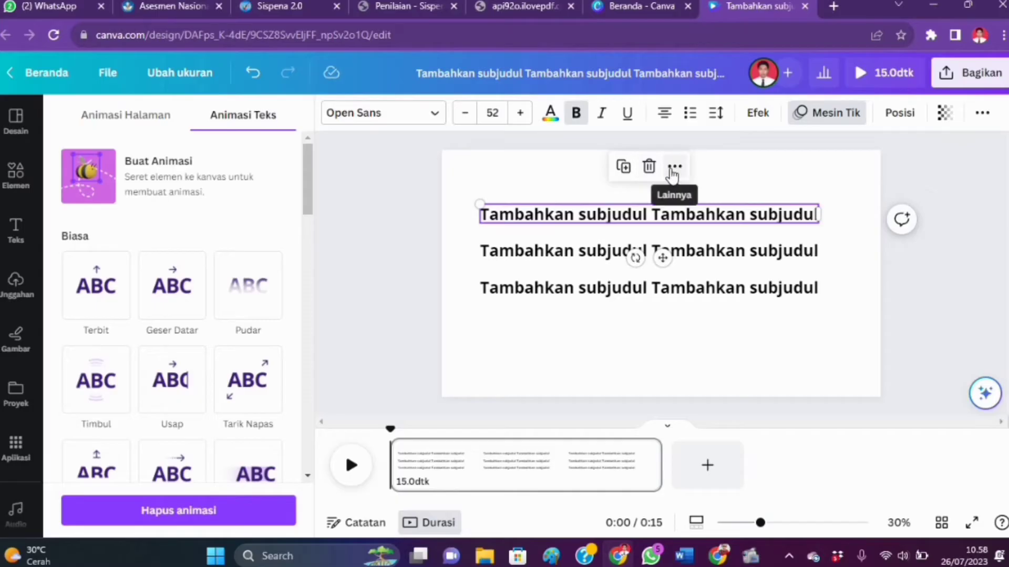
click(673, 167)
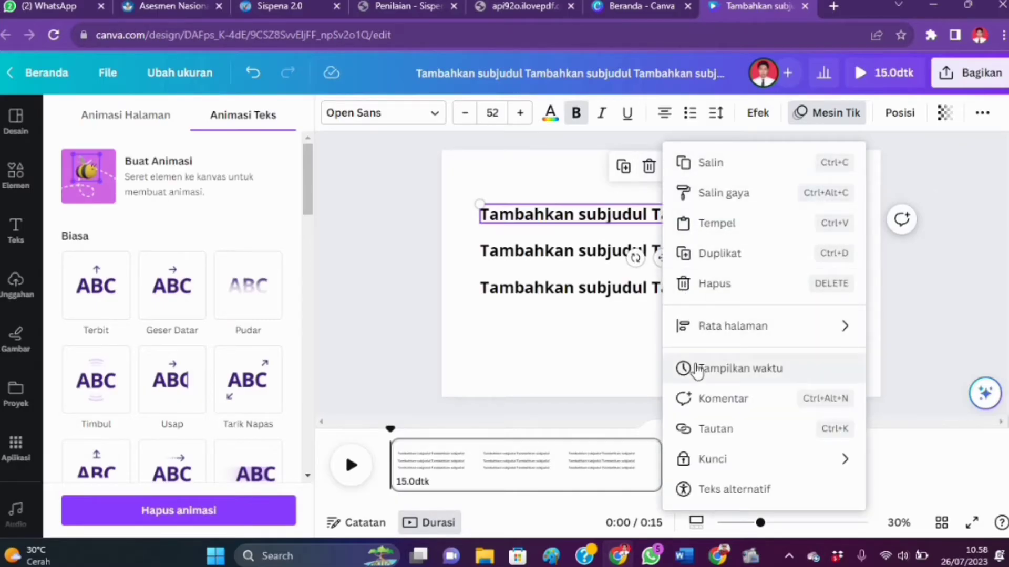
click(697, 370)
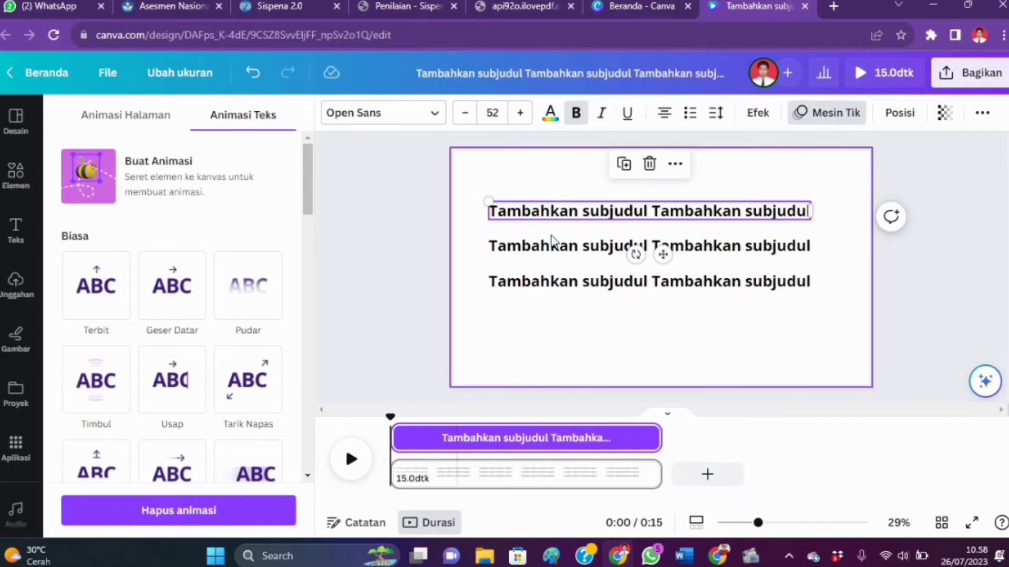
Number the three text lines from top to bottom by adding "1.", "2." and "3." before their text
double_click(508, 220)
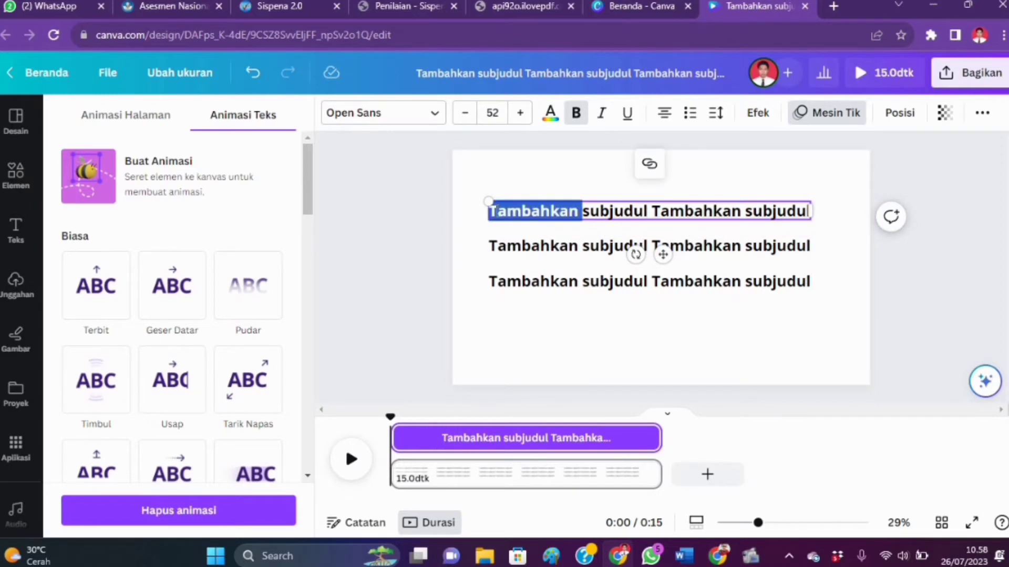
click(494, 212)
text(1.)
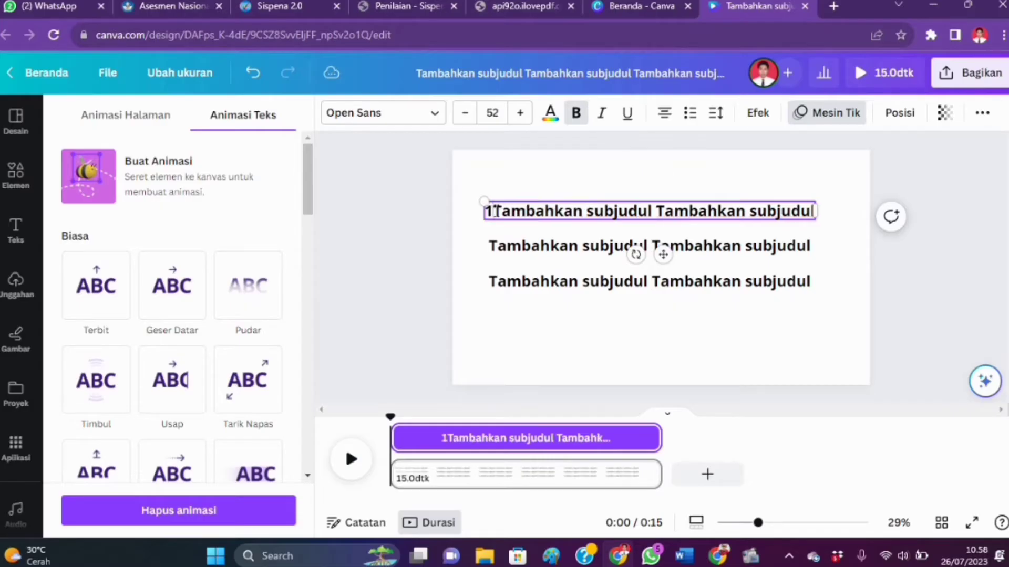
click(493, 249)
double_click(492, 247)
click(493, 248)
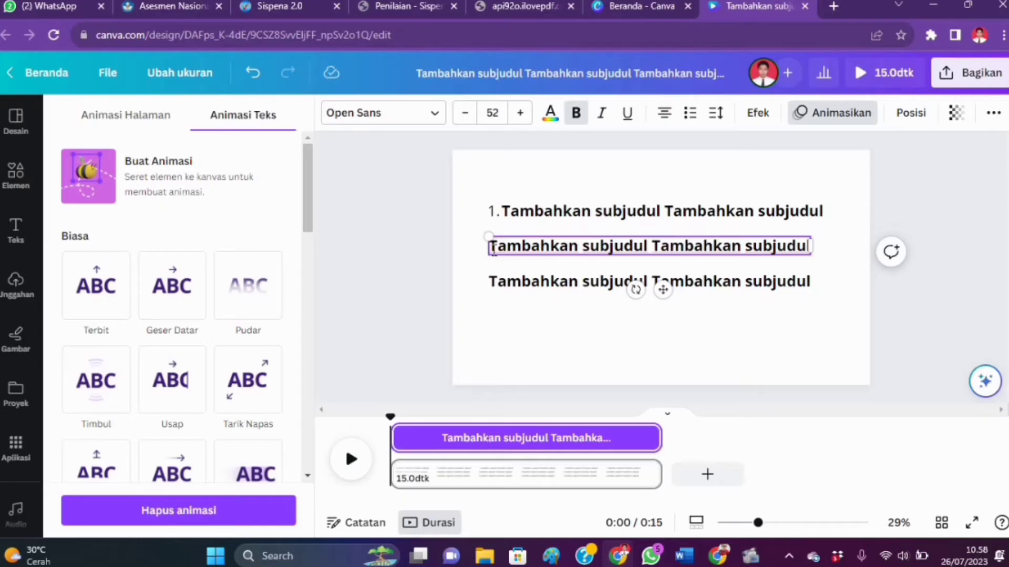
text(2.)
click(490, 288)
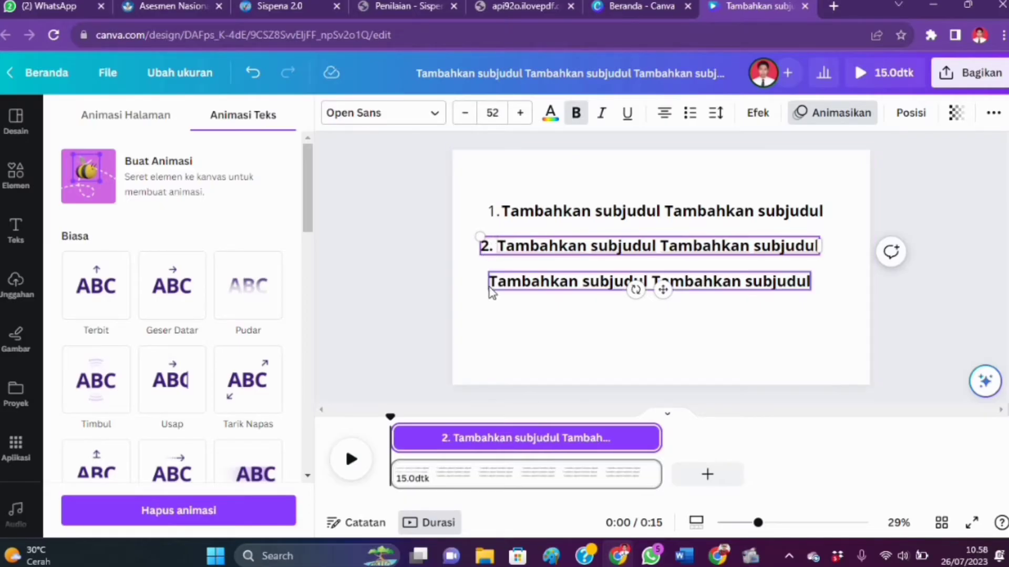
double_click(492, 283)
click(493, 283)
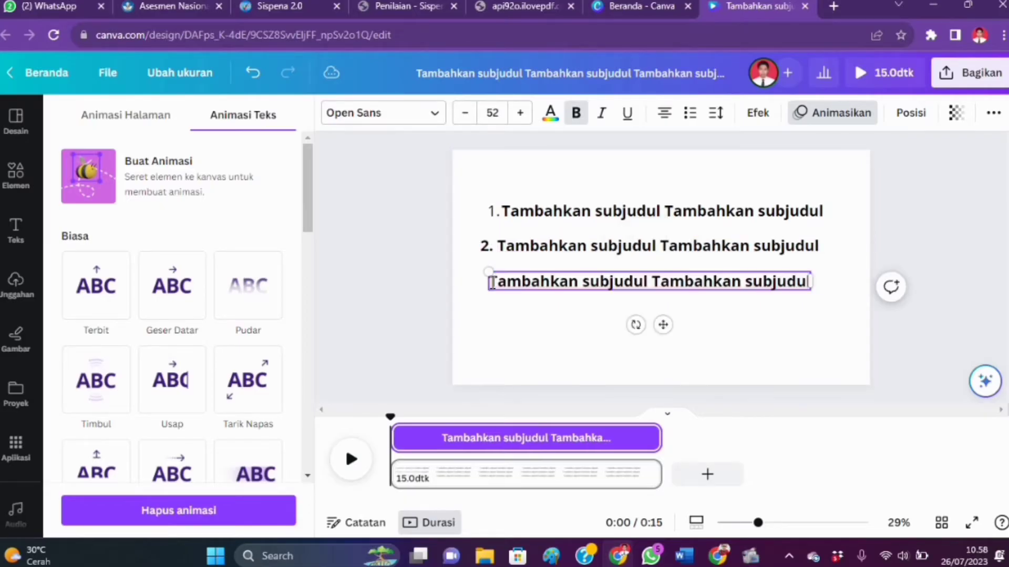
text(3.)
click(495, 315)
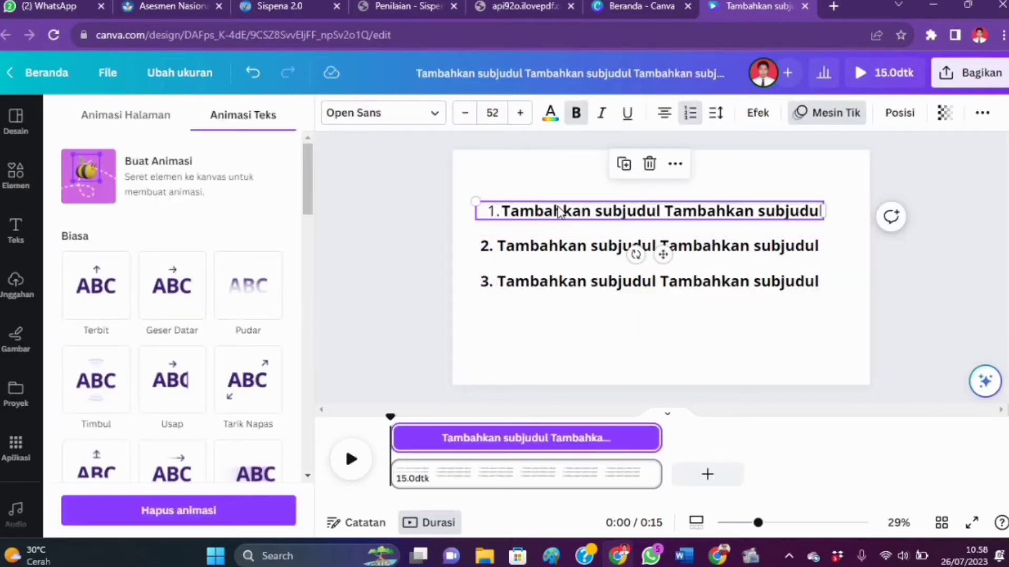
Trim the first text line's timing to start about 2 seconds in and run to the end of the page
mouse_move(394, 436)
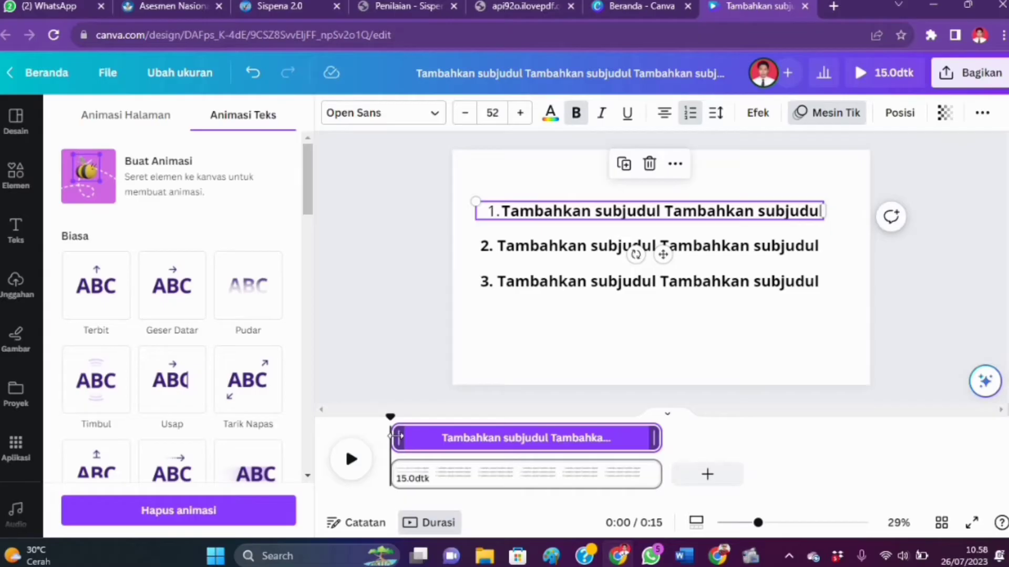
mouse_move(394, 436)
mouse_down()
mouse_move(409, 436)
mouse_move(390, 436)
mouse_up()
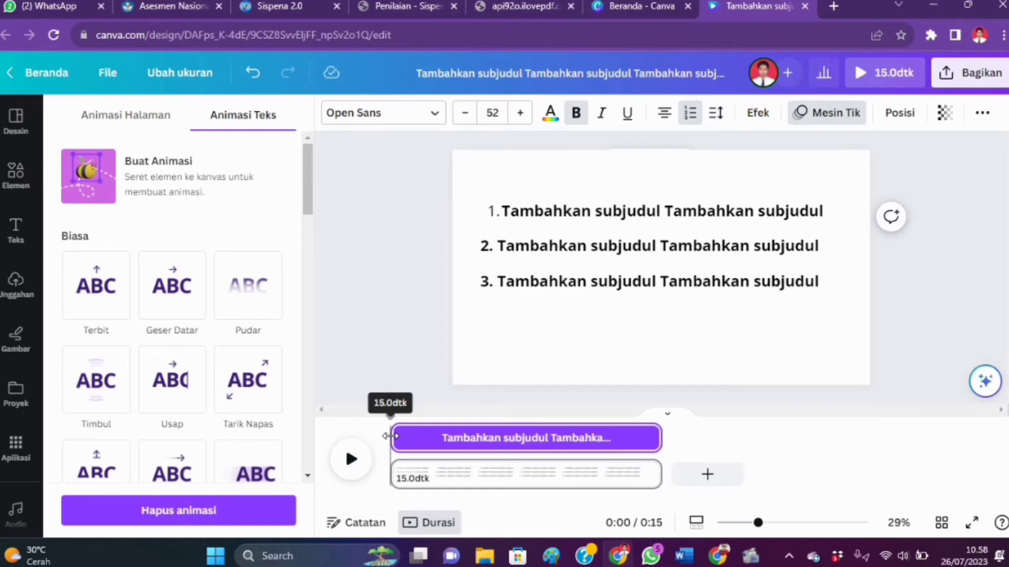
drag(389, 436, 430, 444)
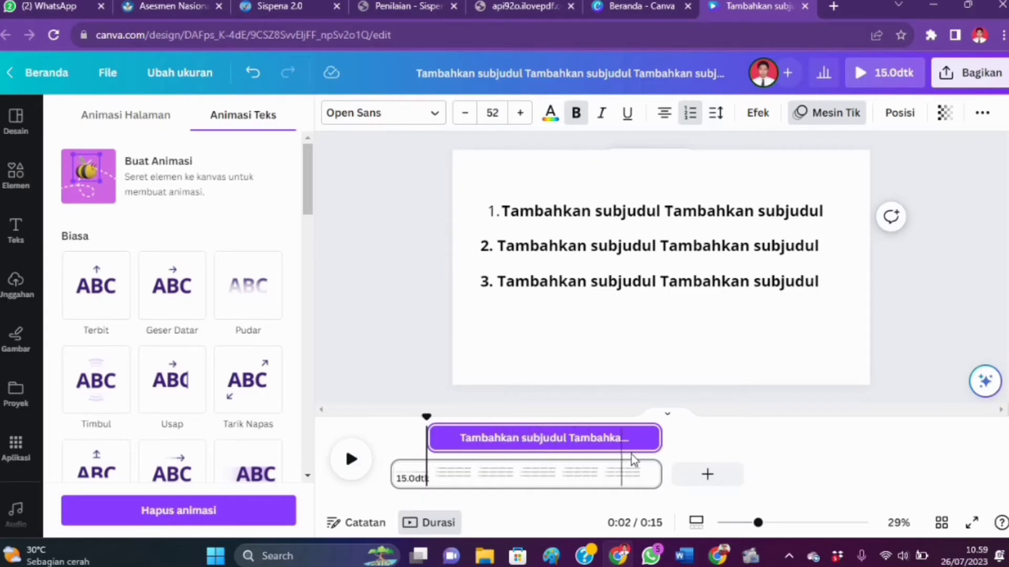
mouse_move(658, 440)
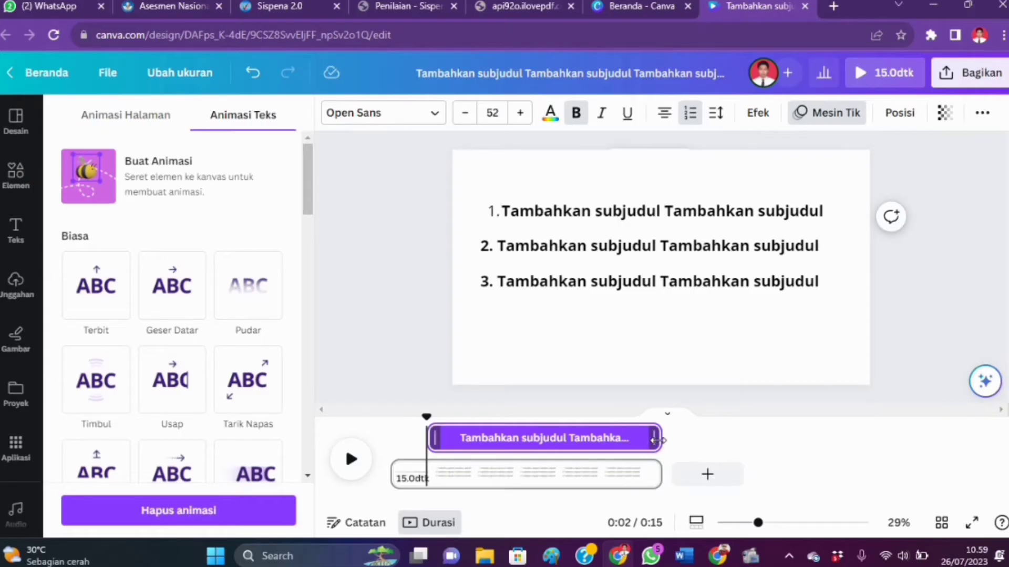
mouse_move(658, 440)
mouse_down()
mouse_move(588, 441)
mouse_move(665, 451)
mouse_up()
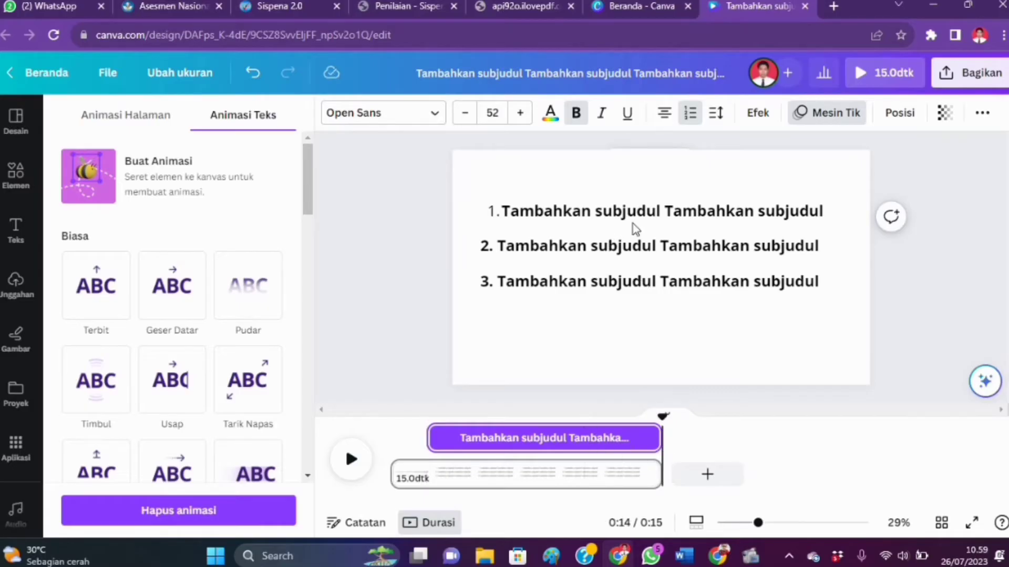
Apply the Mesin Tik animation to the second text line and trim its start to leave a duration of about 8 seconds
click(657, 254)
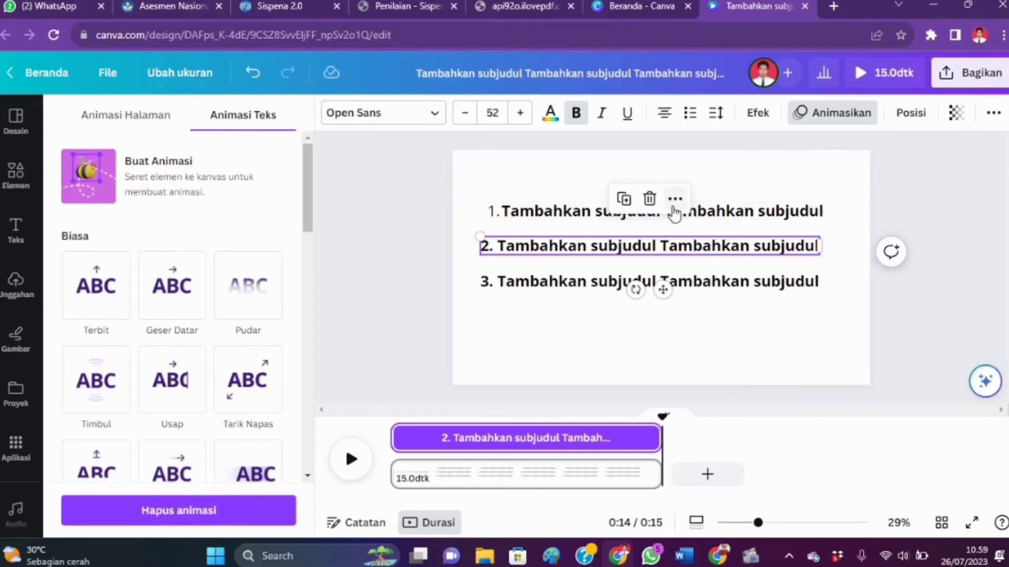
scroll(147, 315, down, 5)
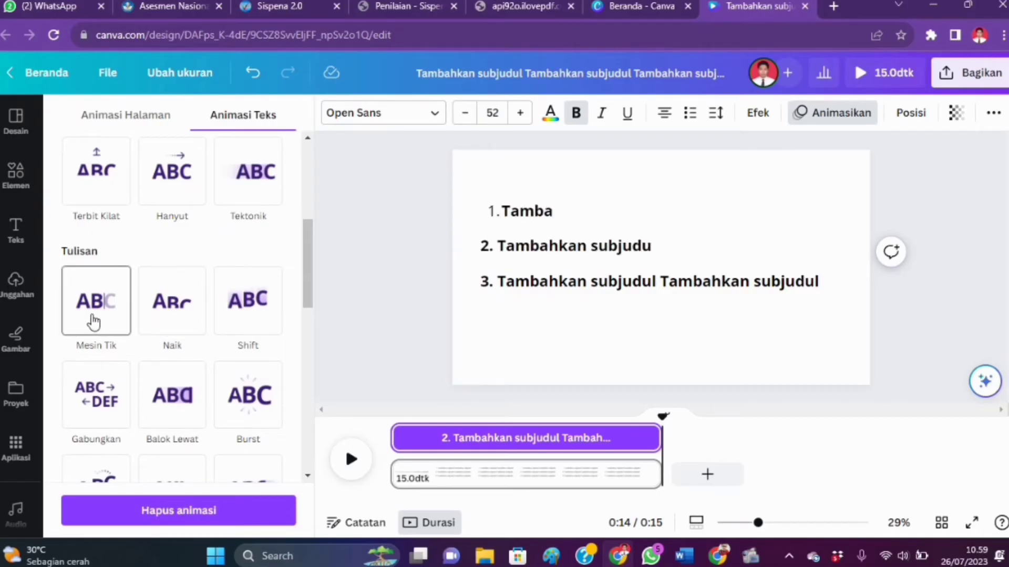
click(93, 320)
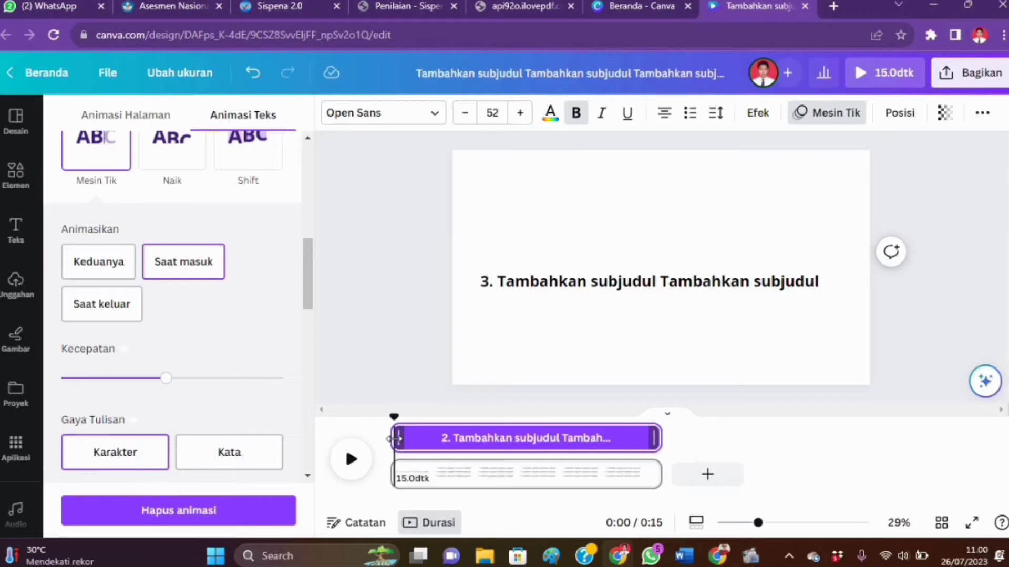
drag(396, 439, 520, 460)
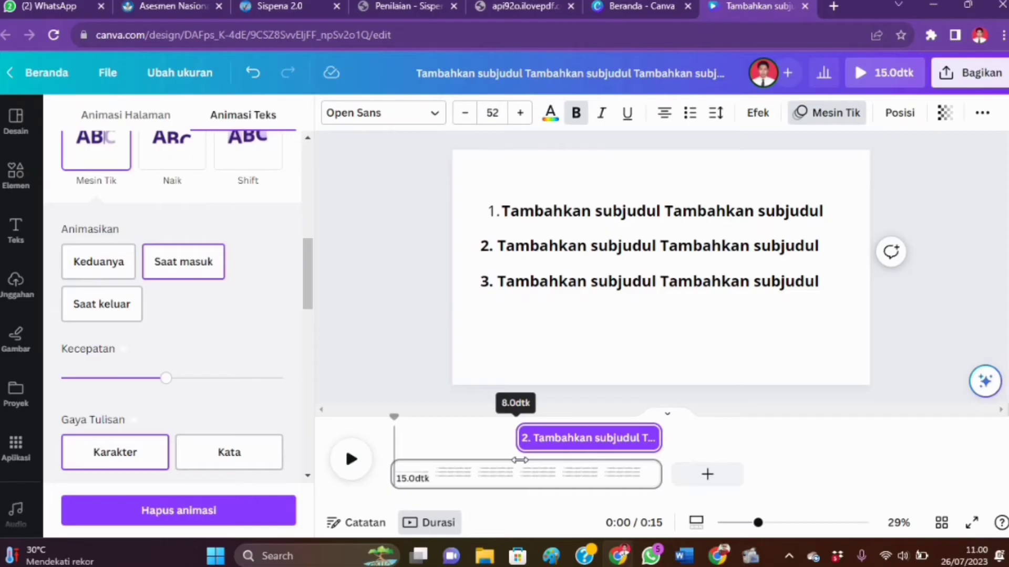
drag(520, 460, 520, 460)
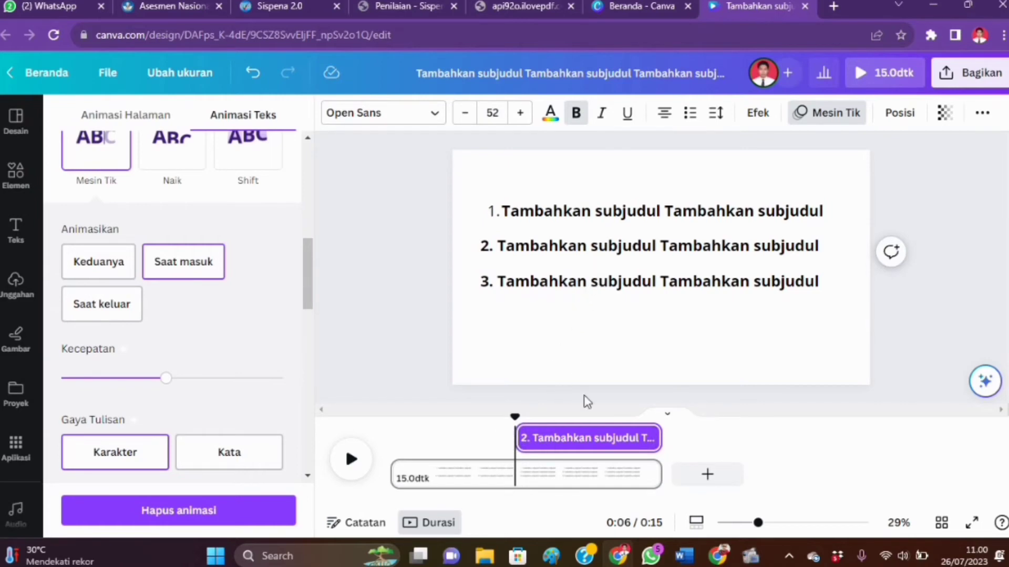
mouse_move(751, 551)
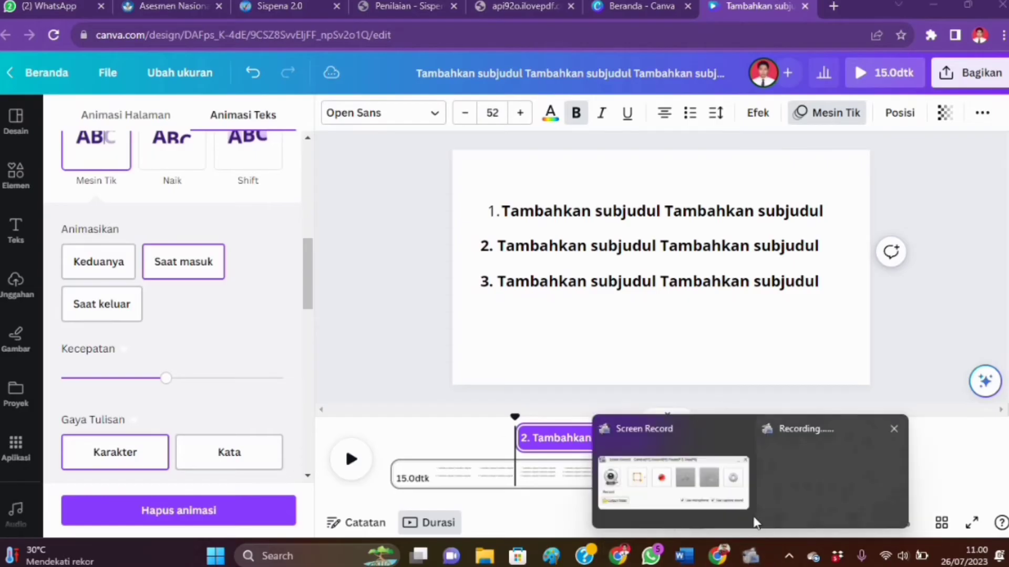
click(746, 512)
click(565, 339)
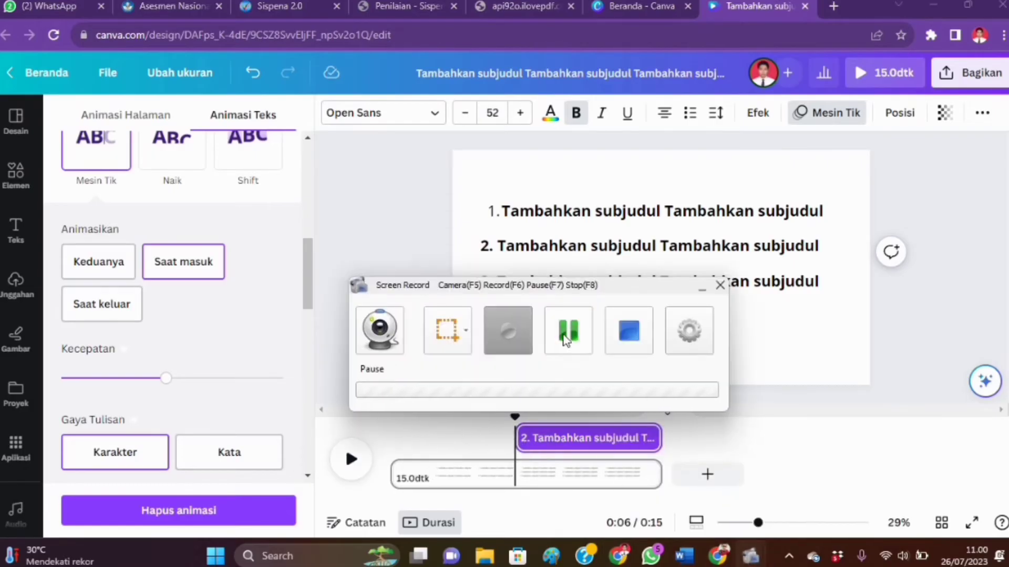
click(667, 250)
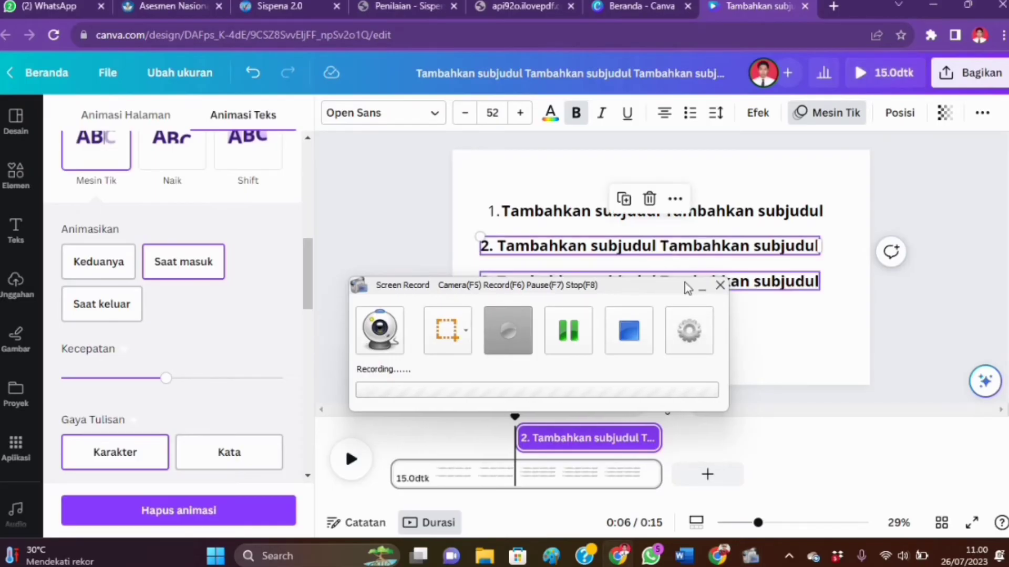
click(702, 288)
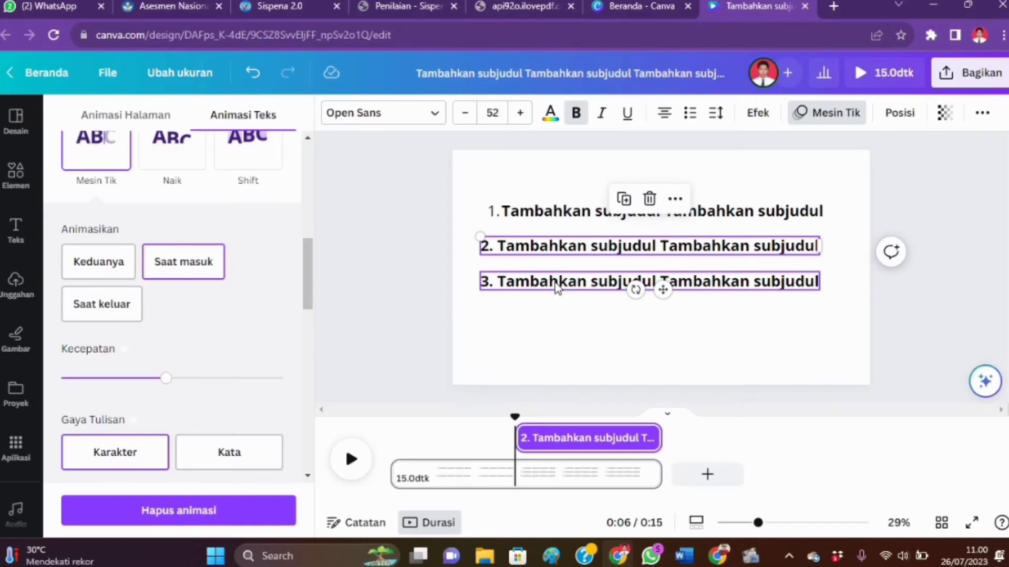
Play the page from the start to check when the first two text lines appear, and pause near the end
drag(514, 418, 369, 402)
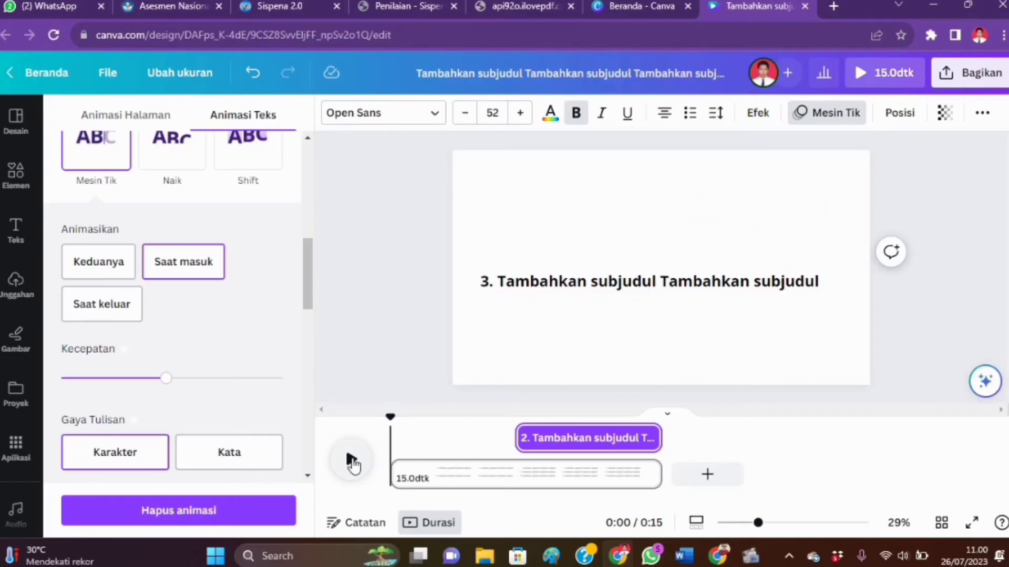
click(351, 461)
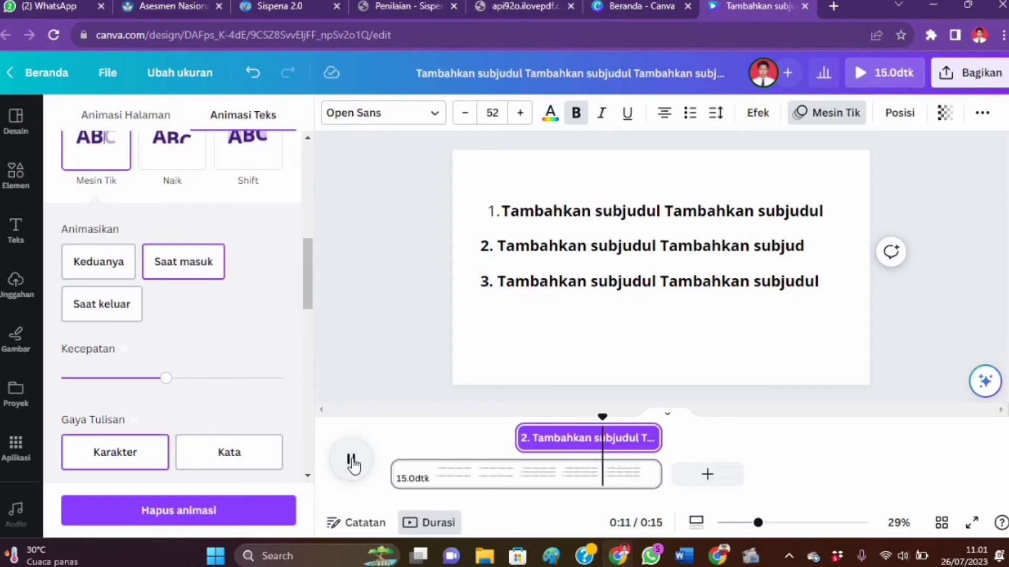
click(352, 461)
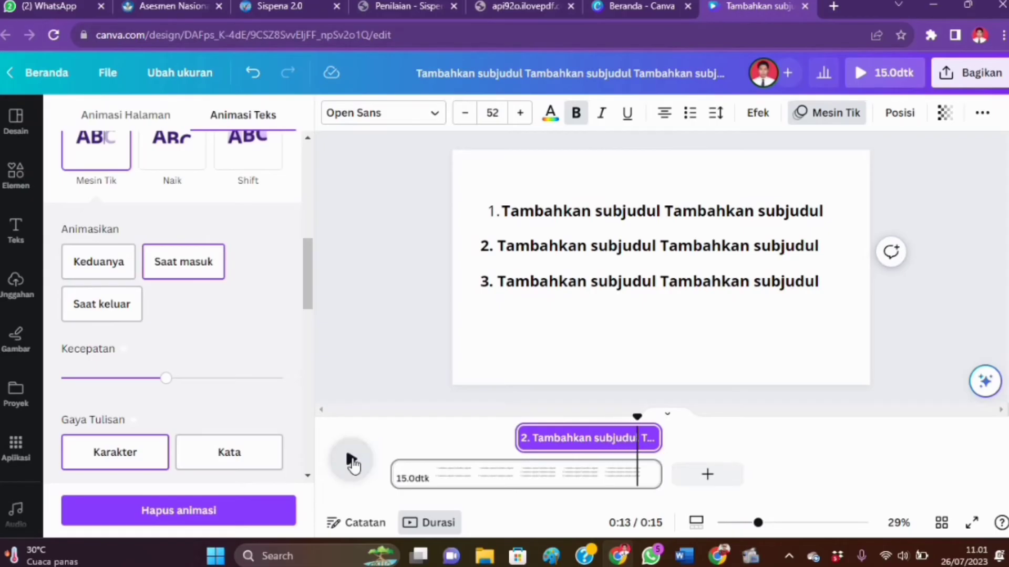
Apply the Mesin Tik animation to the third text line and trim its start to about 12 seconds into the page
click(610, 288)
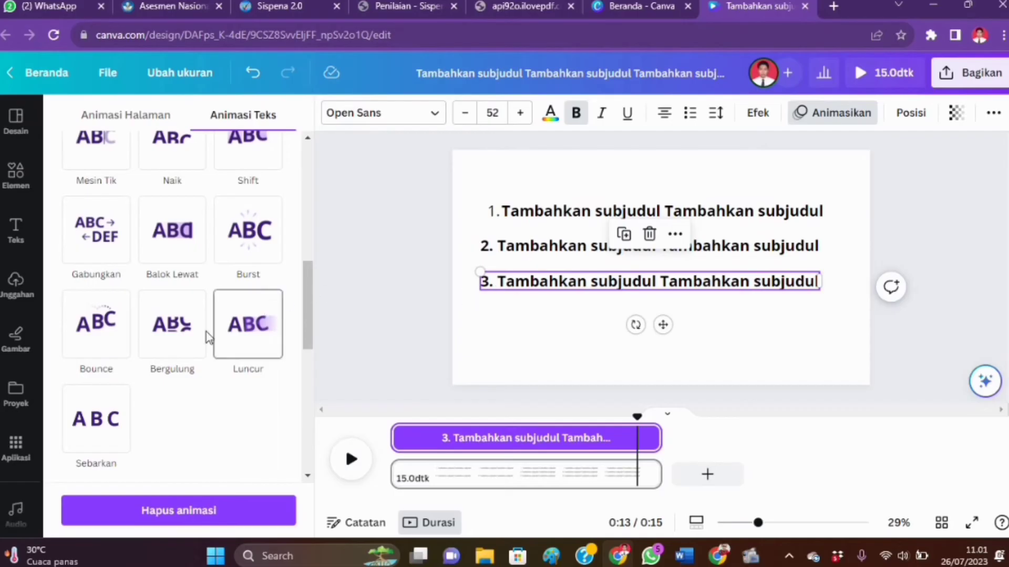
scroll(135, 297, down, 1)
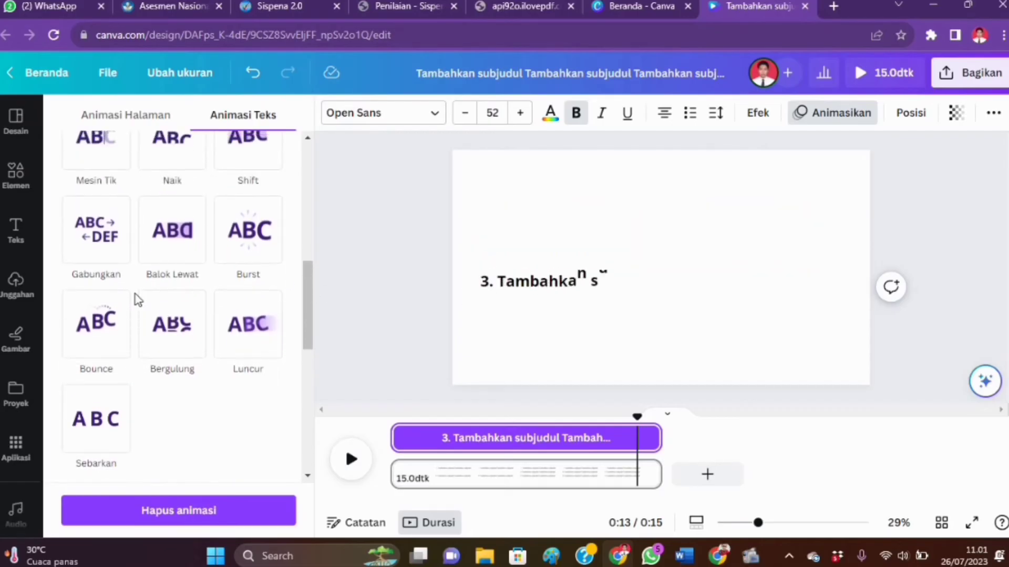
scroll(135, 297, up, 5)
click(97, 309)
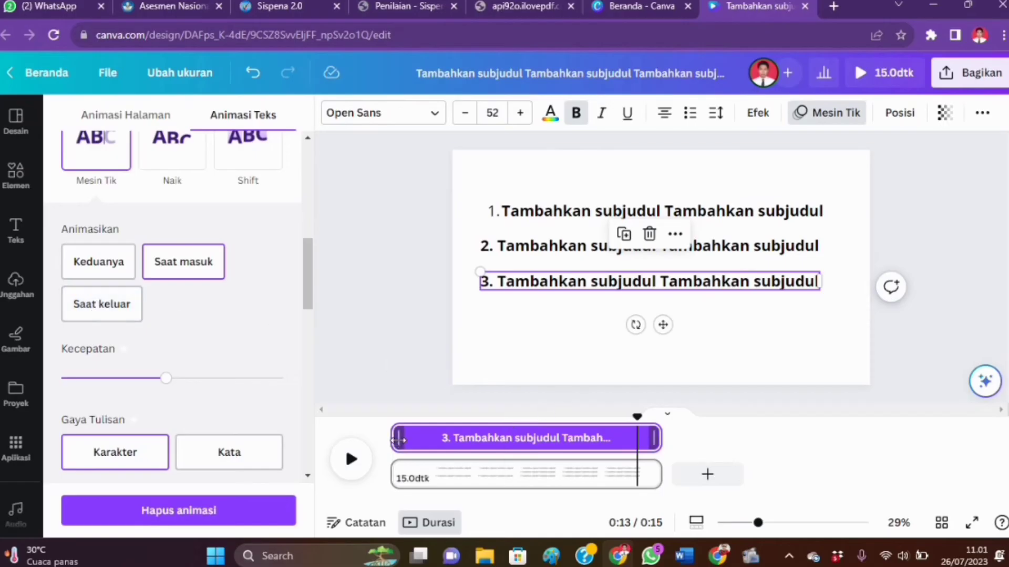
drag(398, 439, 616, 476)
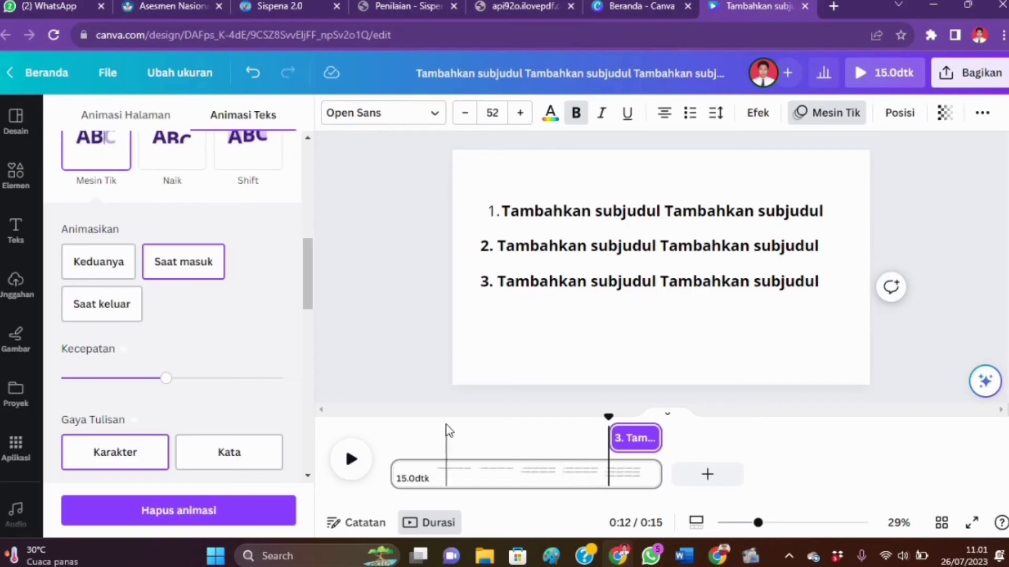
Play the page from the start to check the timing of all three text lines
drag(611, 412, 368, 415)
click(335, 463)
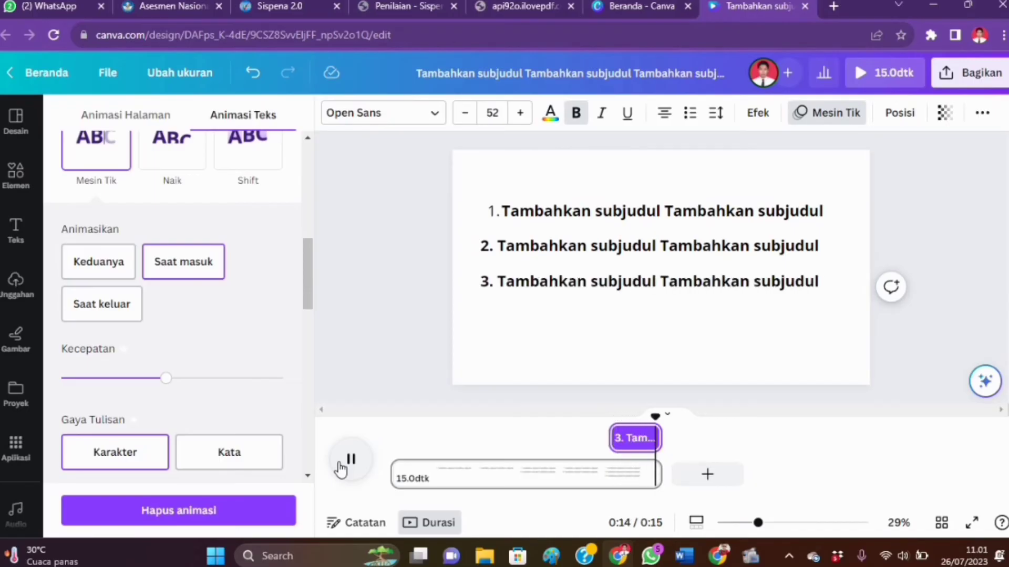
Extend the page duration on the timeline to 19.0 seconds
click(625, 482)
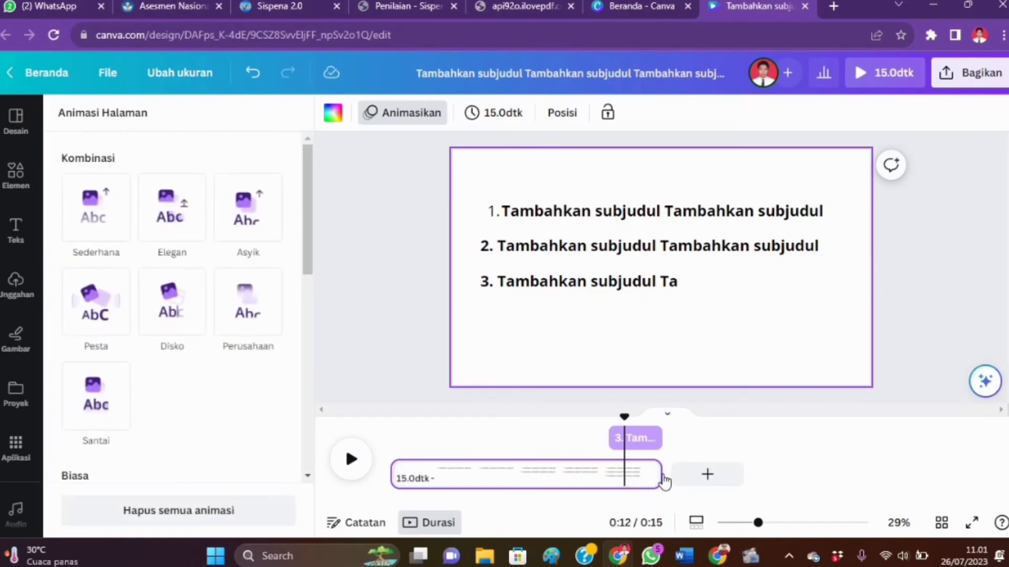
drag(663, 475, 697, 473)
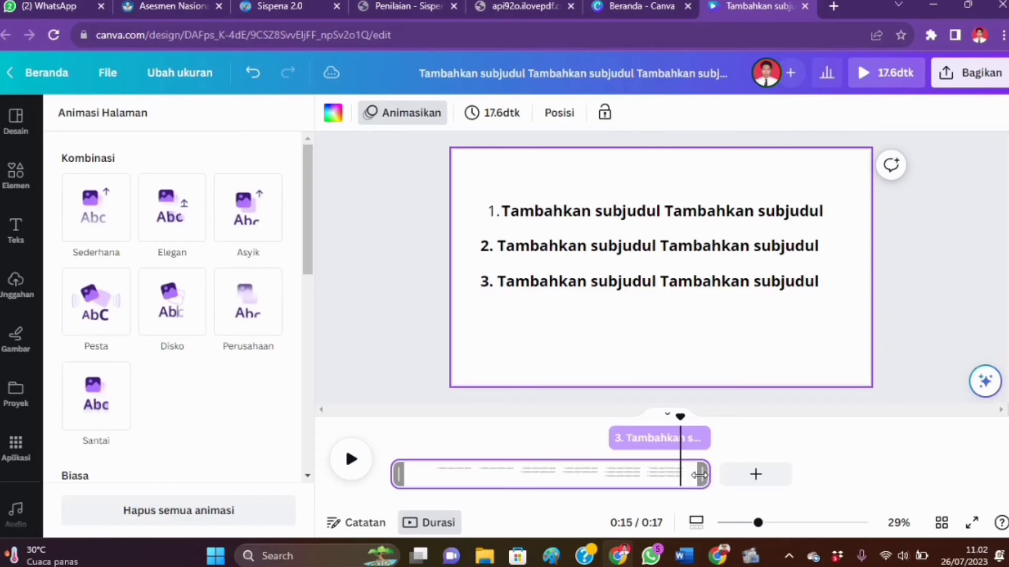
drag(699, 475, 726, 479)
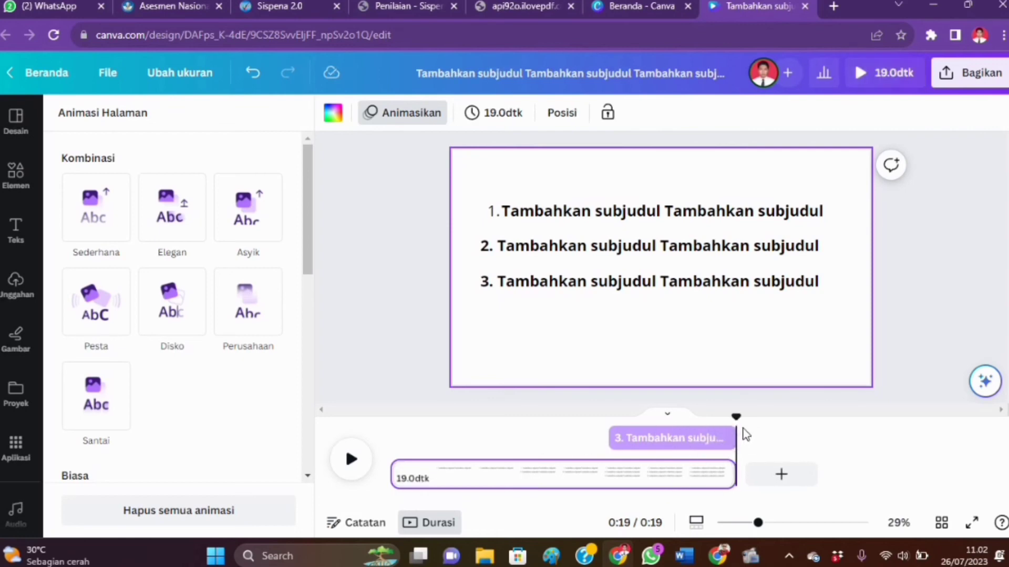
Play the lengthened page from the start, watch it in the large video preview, and close the preview
drag(740, 419, 380, 388)
click(357, 462)
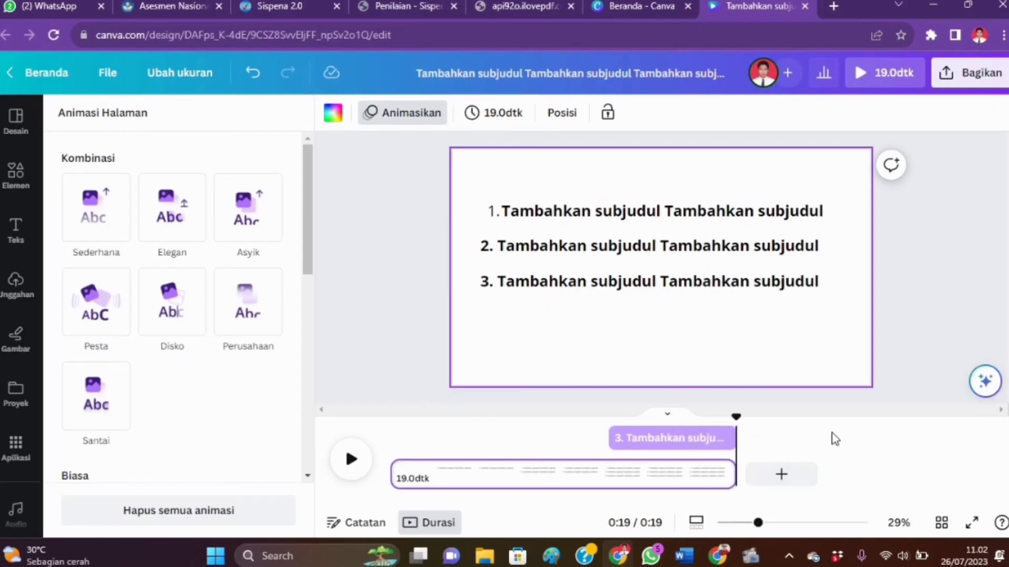
click(873, 84)
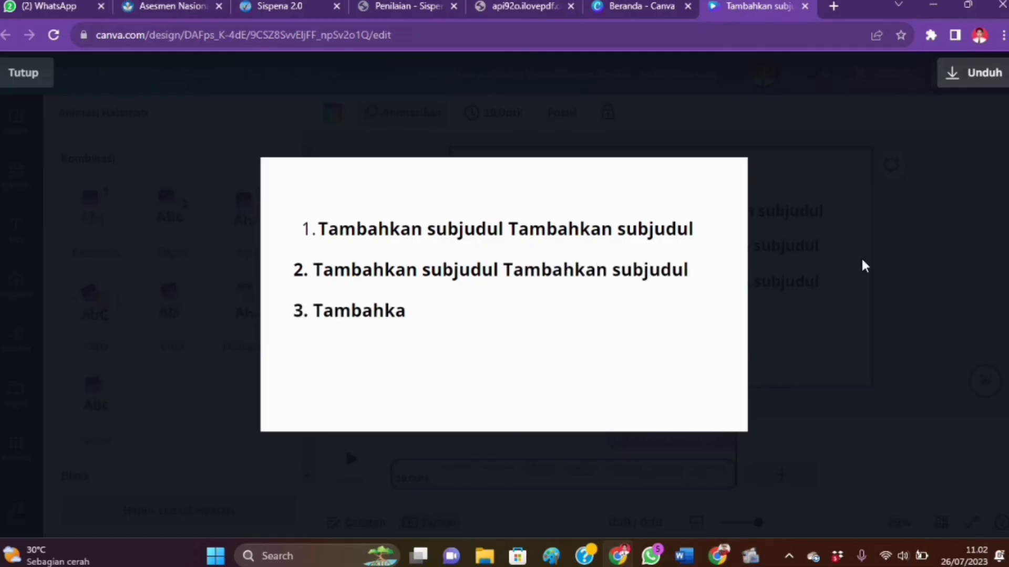
click(41, 88)
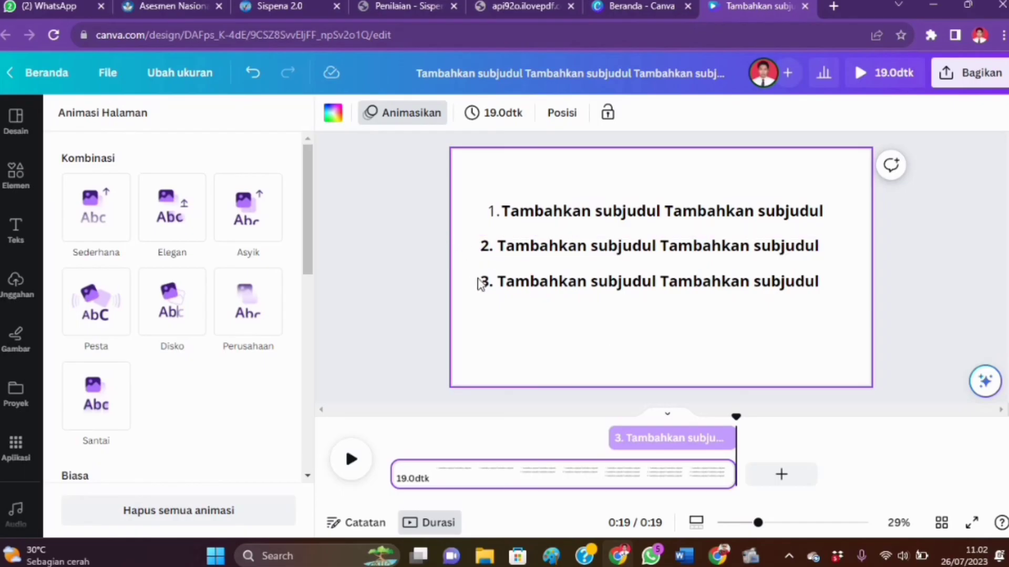
click(396, 316)
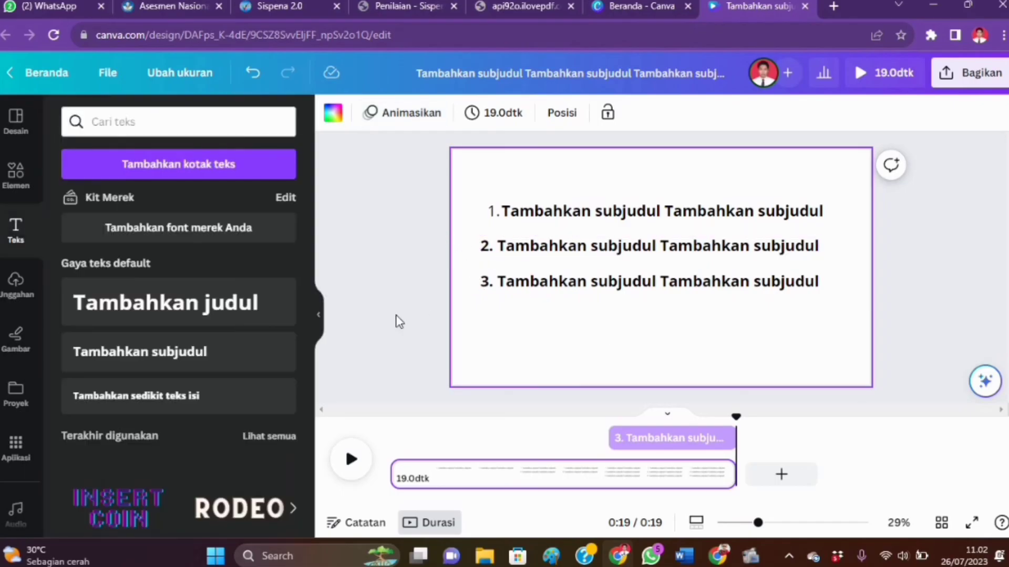
click(399, 322)
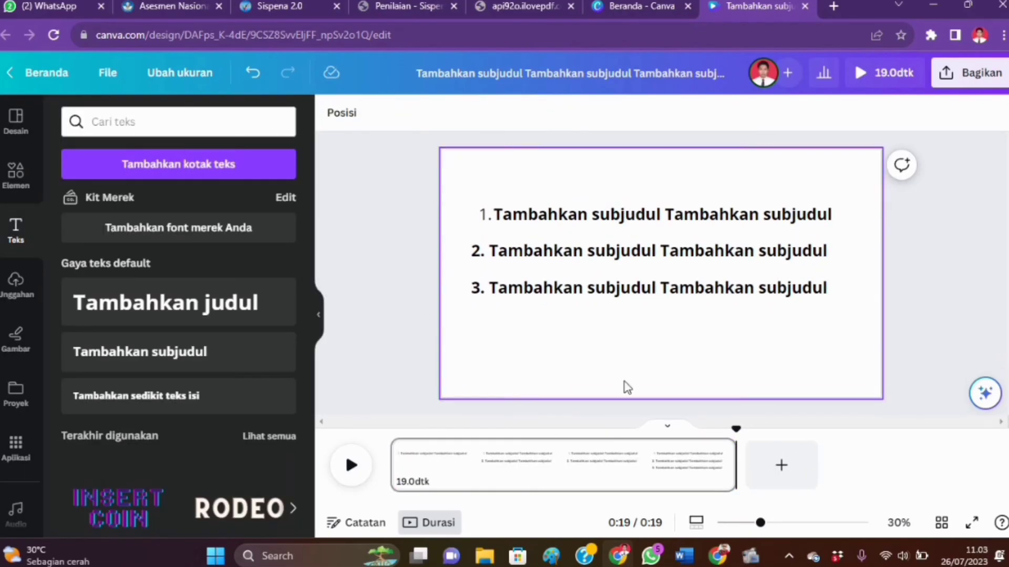
mouse_move(751, 554)
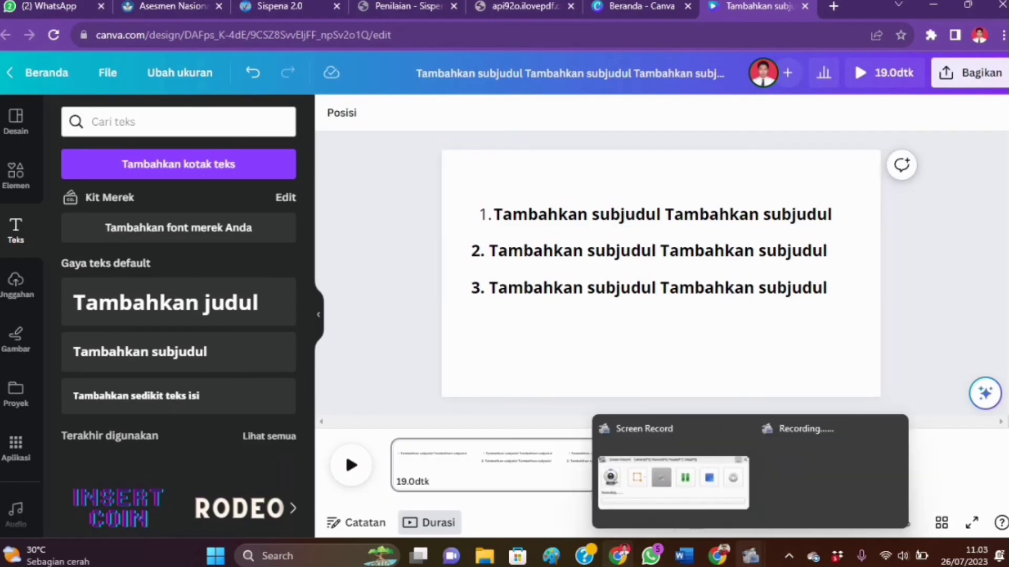